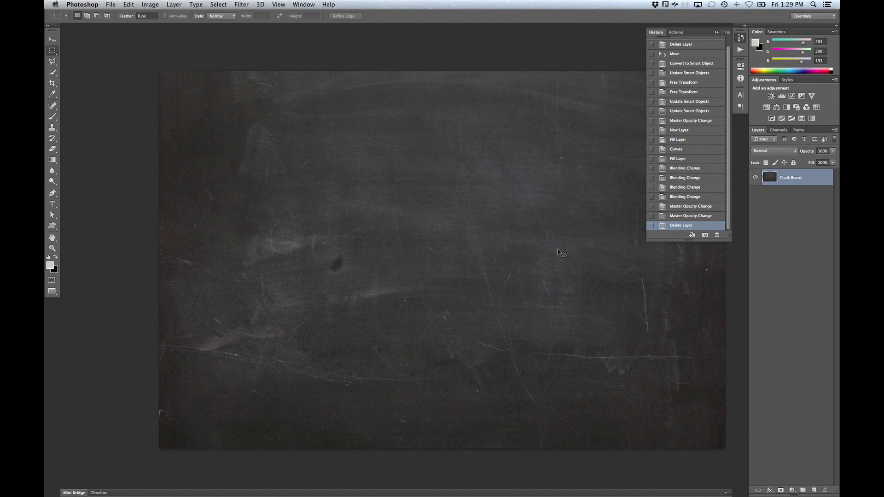
# Paste the copied logo onto the chalkboard as a Smart Object and commit its placement.
pyautogui.press('super+v')
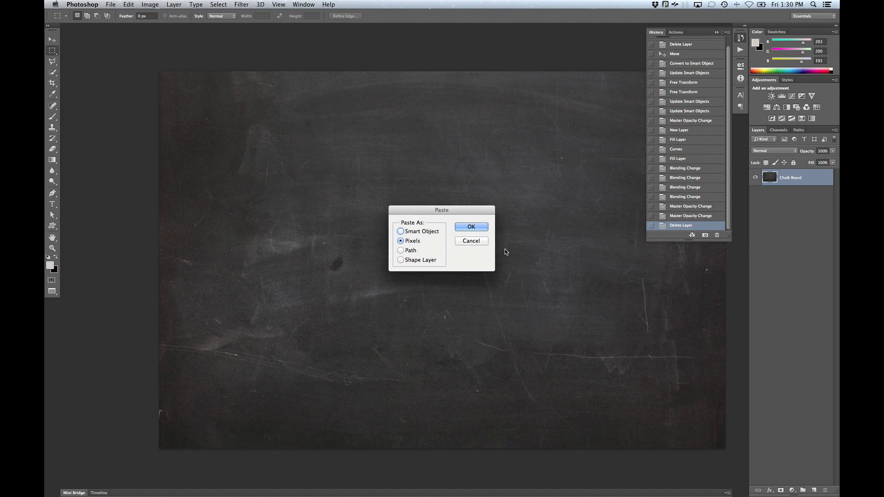
pyautogui.click(426, 232)
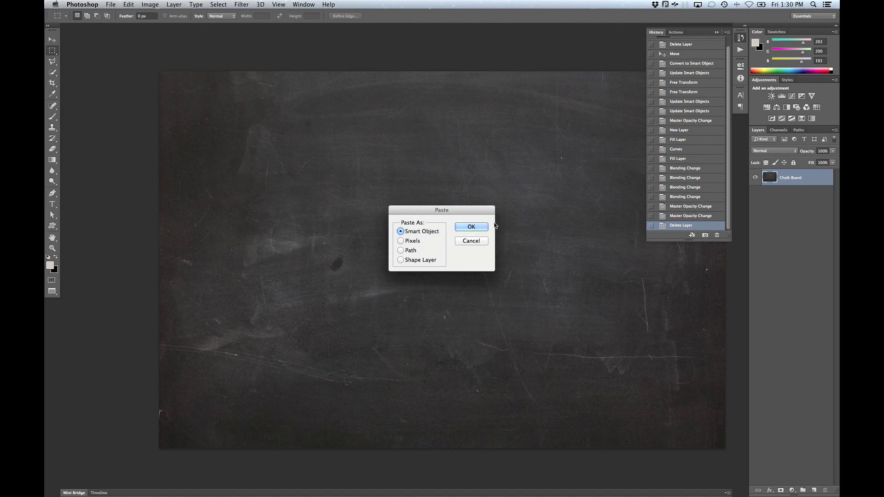
pyautogui.click(471, 226)
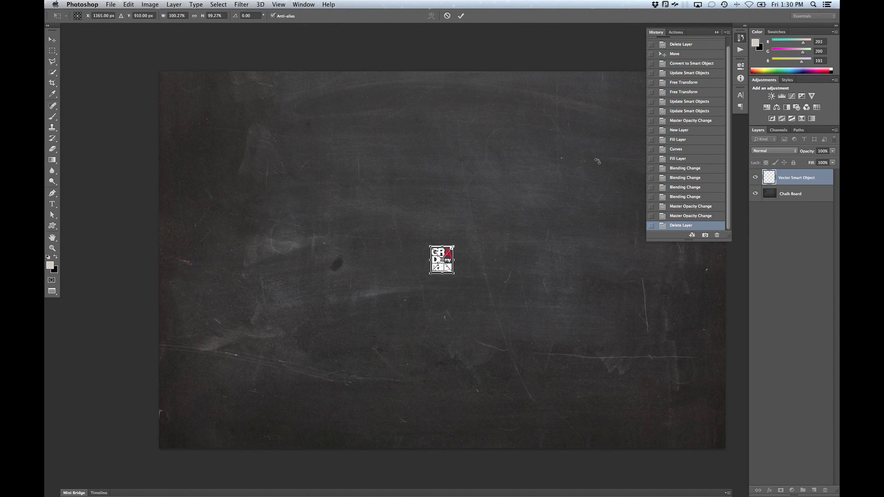
pyautogui.click(716, 32)
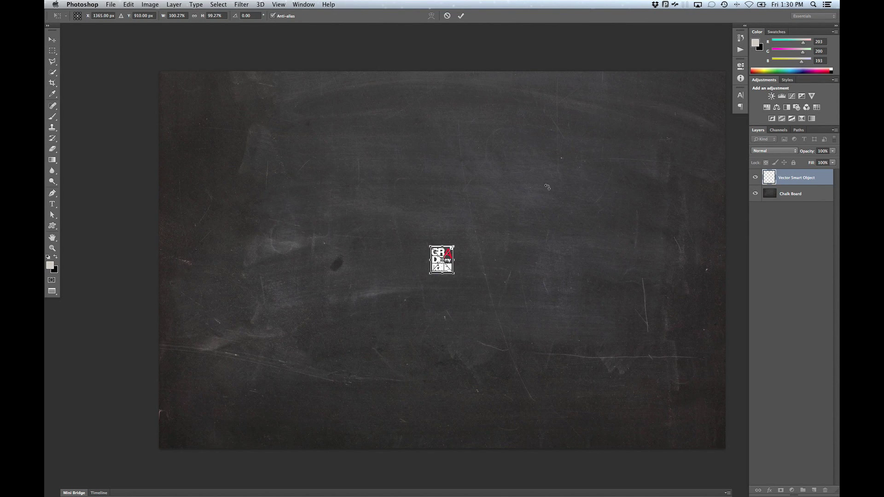
pyautogui.press('Return')
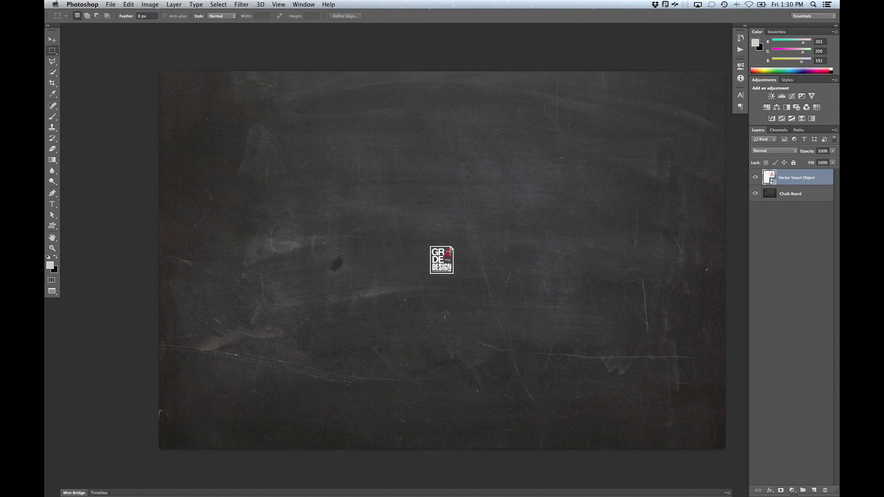
# Enlarge the pasted logo to most of the board's height and place it on the chalkboard's right half.
pyautogui.click(52, 39)
pyautogui.moveTo(405, 270); pyautogui.dragTo(473, 274)
pyautogui.hotkey('ctrl', 't')
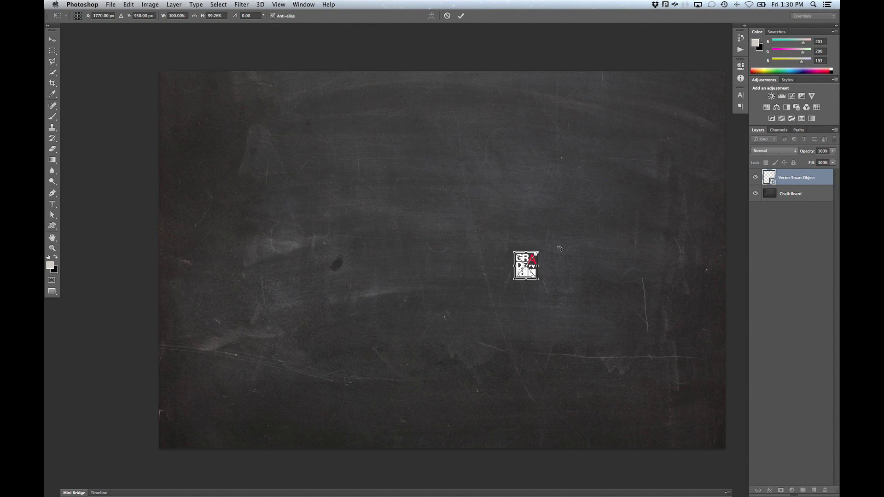
pyautogui.moveTo(540, 252); pyautogui.dragTo(694, 120)
pyautogui.press('Return')
pyautogui.moveTo(554, 221); pyautogui.dragTo(600, 207)
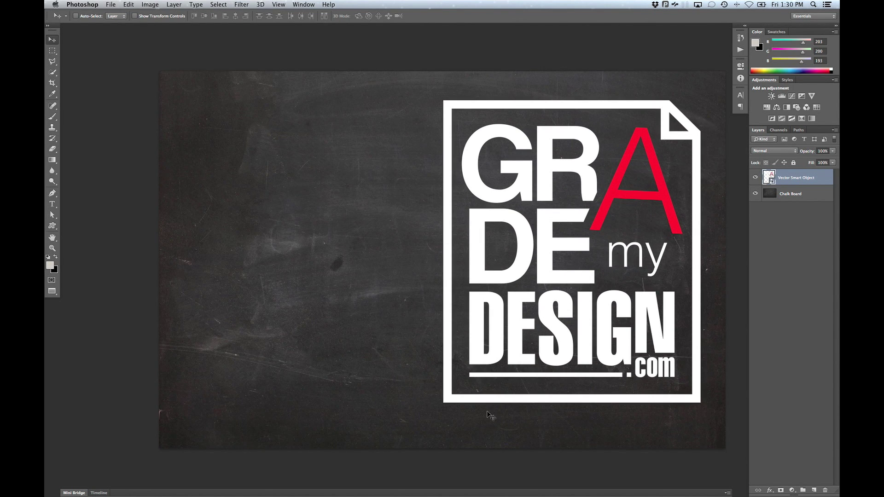
# Paste the logo again as Pixels and place this copy on the chalkboard's left half.
pyautogui.press('super+v')
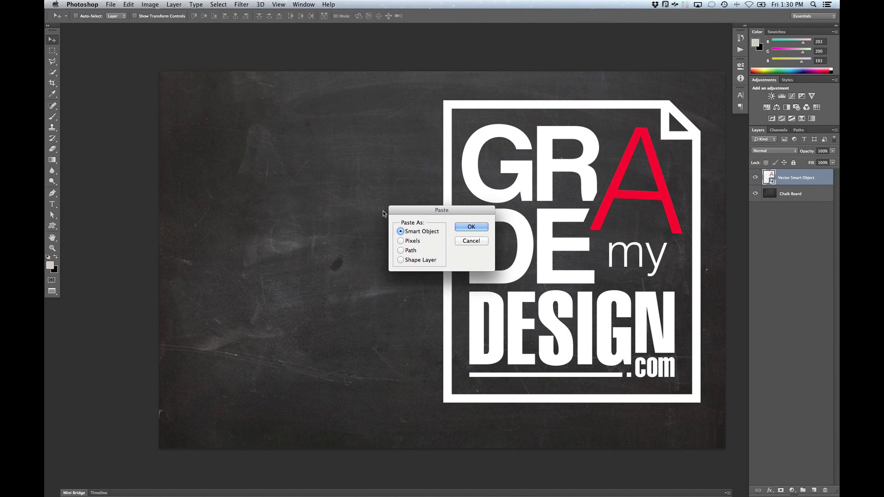
pyautogui.click(401, 241)
pyautogui.click(471, 226)
pyautogui.moveTo(447, 263); pyautogui.dragTo(324, 266)
pyautogui.press('Return')
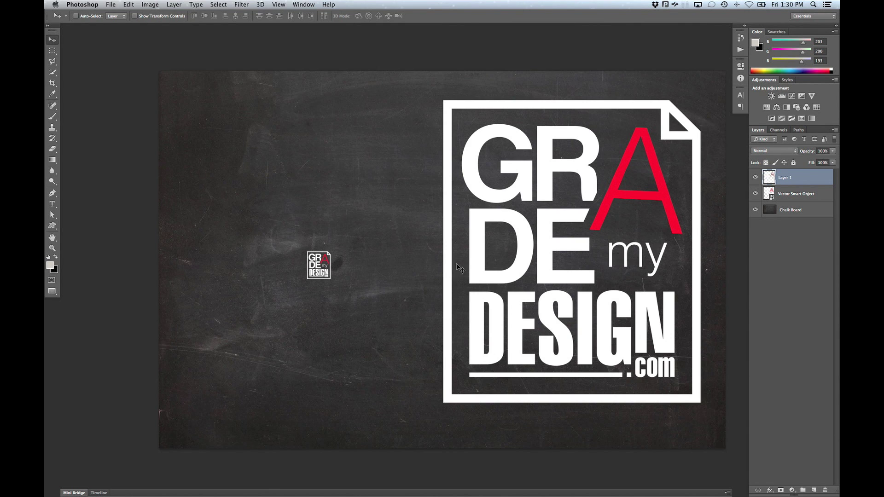
# Scale the pixel copy of the logo up to nearly the size of the Smart Object logo.
pyautogui.hotkey('ctrl', 't')
pyautogui.moveTo(331, 250); pyautogui.dragTo(424, 144)
pyautogui.press('Return')
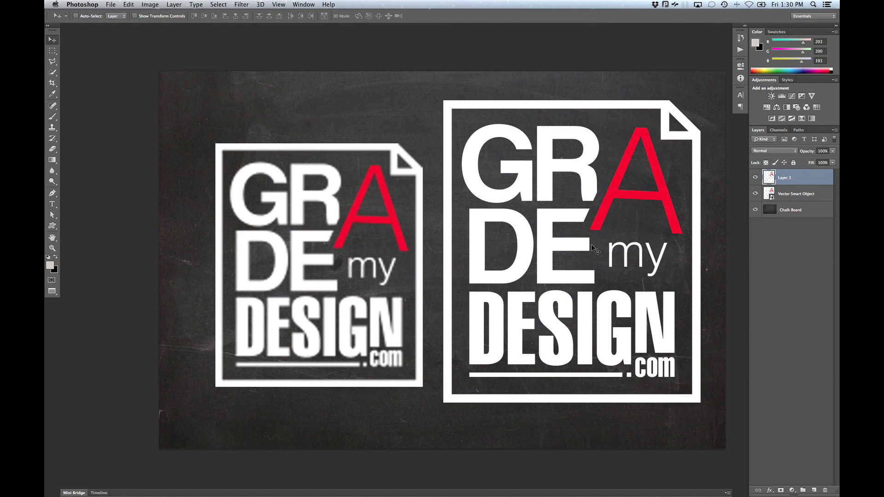
# Delete the layer holding the pixel copy of the logo.
pyautogui.press('super+t')
pyautogui.press('Return')
pyautogui.moveTo(812, 187); pyautogui.dragTo(824, 491)
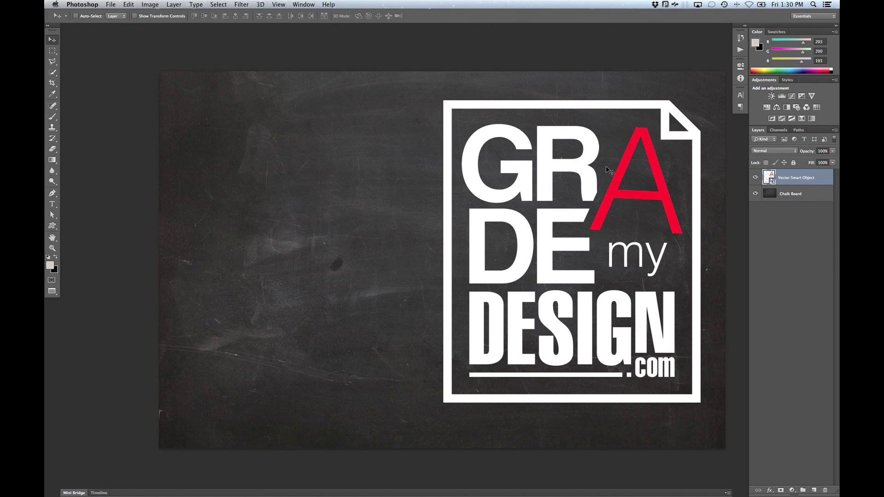
# Center the Smart Object logo horizontally and vertically on the whole canvas, leaving no selection active.
pyautogui.press('super+a')
pyautogui.click(235, 16)
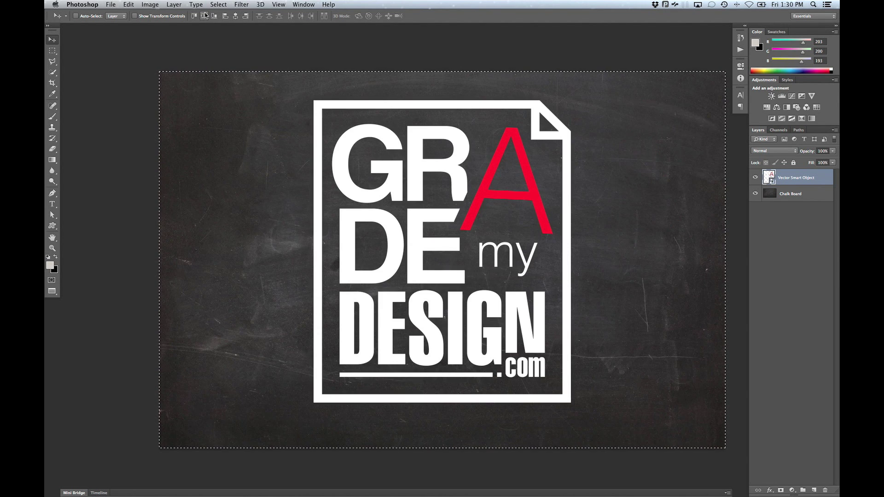
pyautogui.click(204, 16)
pyautogui.press('super+d')
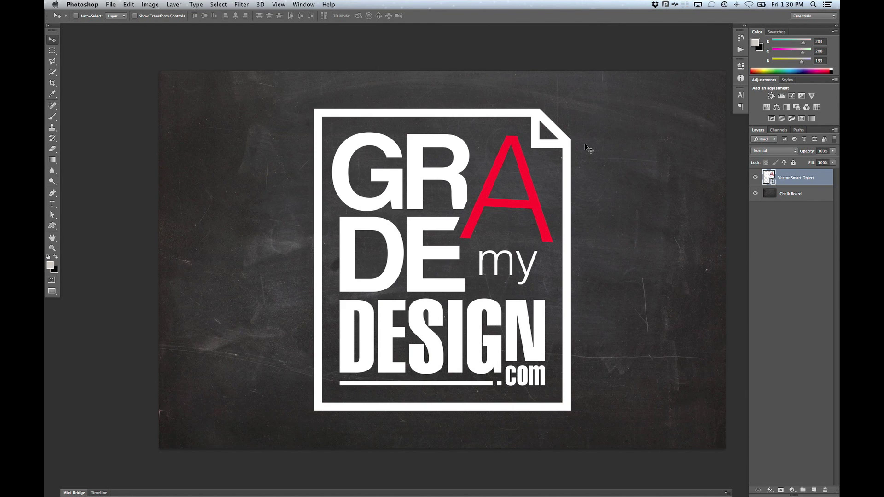
# Convert the Vector Smart Object layer to a Smart Object and rename it "Smart Object".
pyautogui.rightClick(820, 178)
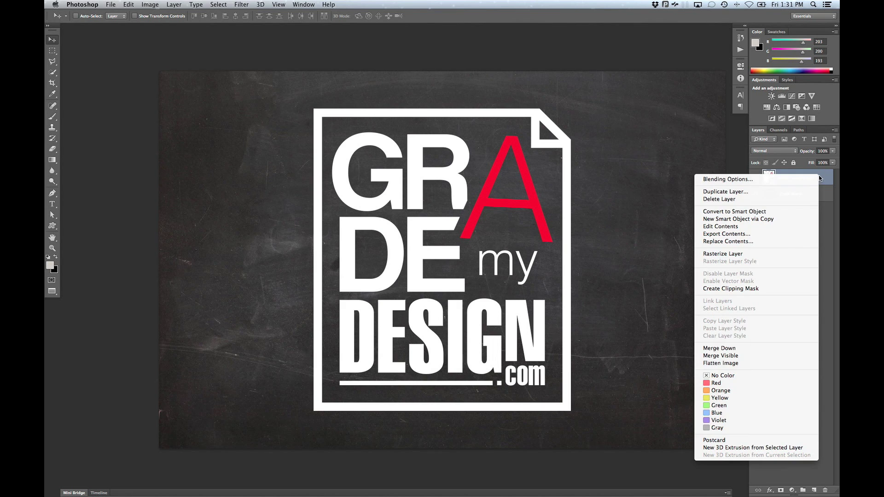
pyautogui.click(782, 213)
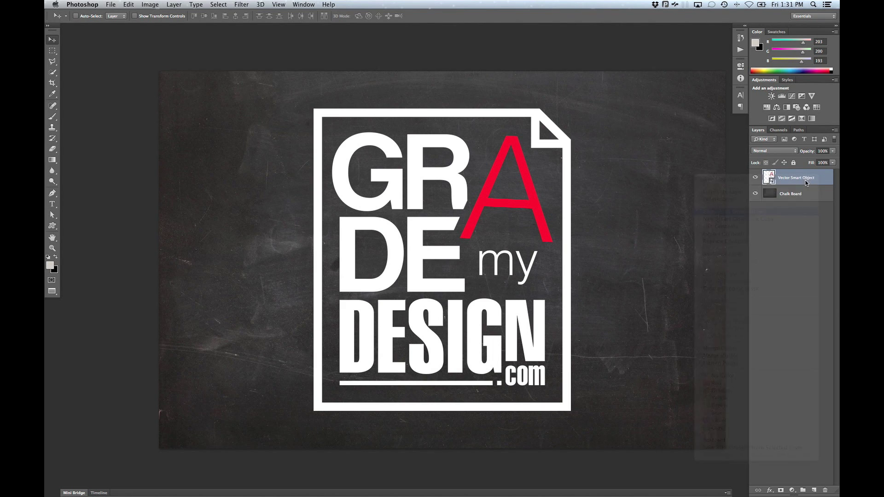
pyautogui.doubleClick(781, 179)
pyautogui.doubleClick(788, 178)
pyautogui.press('BackSpace')
pyautogui.press('BackSpace')
pyautogui.press('Return')
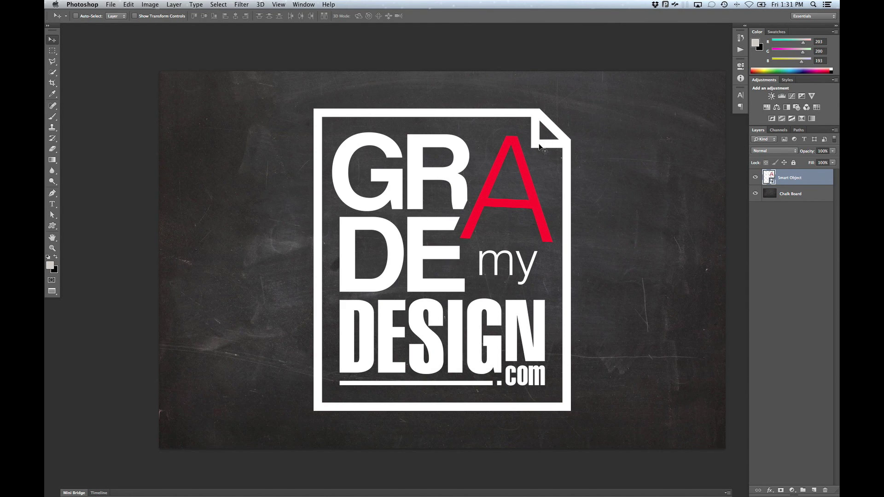
# Open the contents of the Smart Object layer for editing.
pyautogui.doubleClick(771, 177)
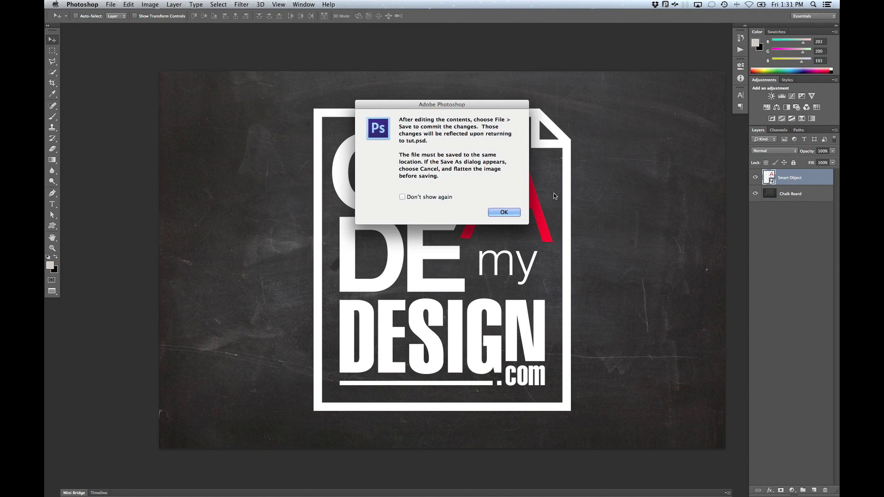
pyautogui.click(505, 212)
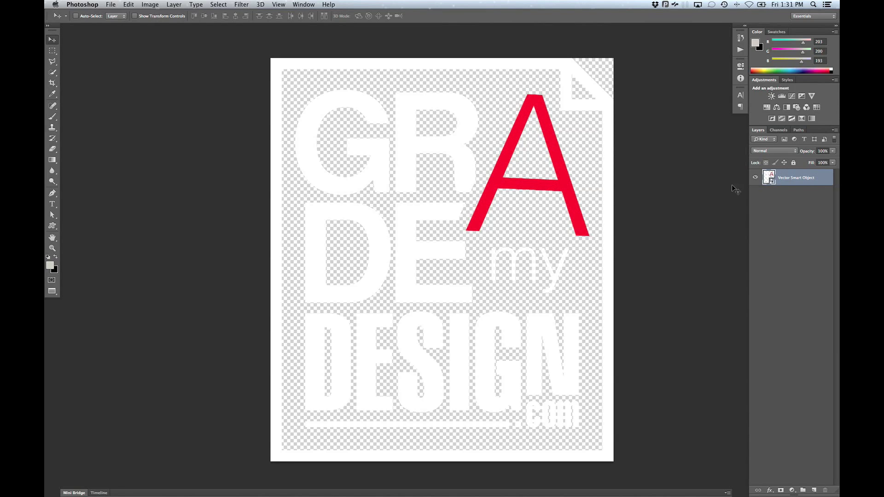
# Open the nested Vector Smart Object's contents in Illustrator.
pyautogui.doubleClick(768, 178)
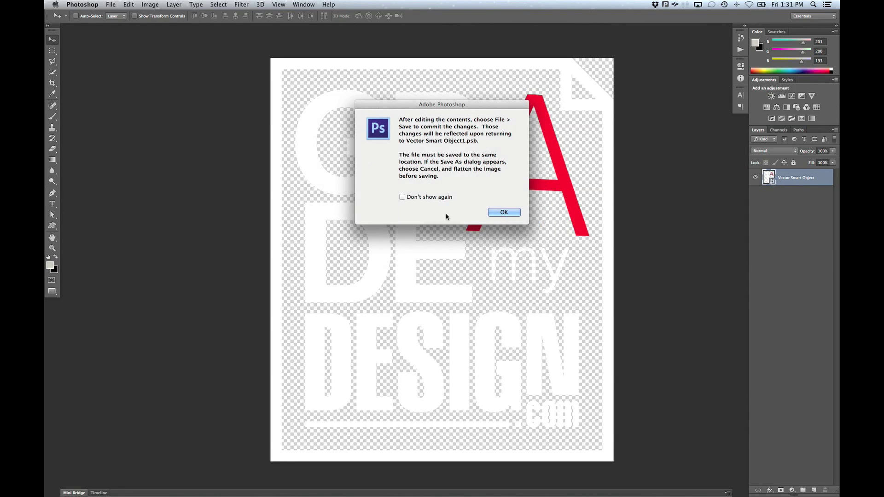
pyautogui.click(502, 212)
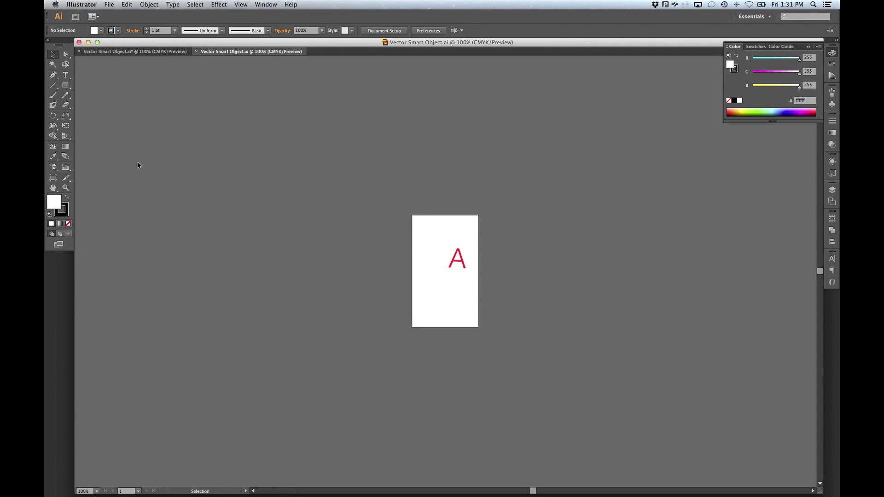
pyautogui.press('ctrl+super+Escape')
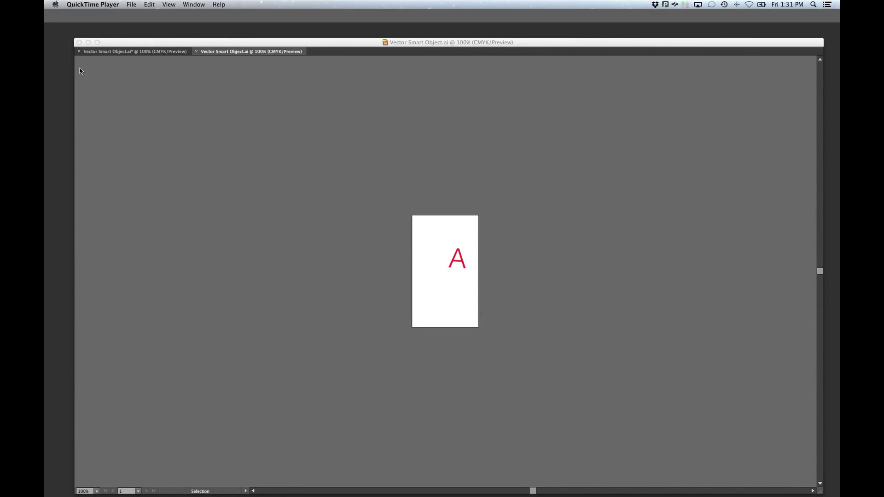
pyautogui.click(79, 71)
# Recolor the red letter A with the green fill 43d61a and save the vector file.
pyautogui.click(67, 55)
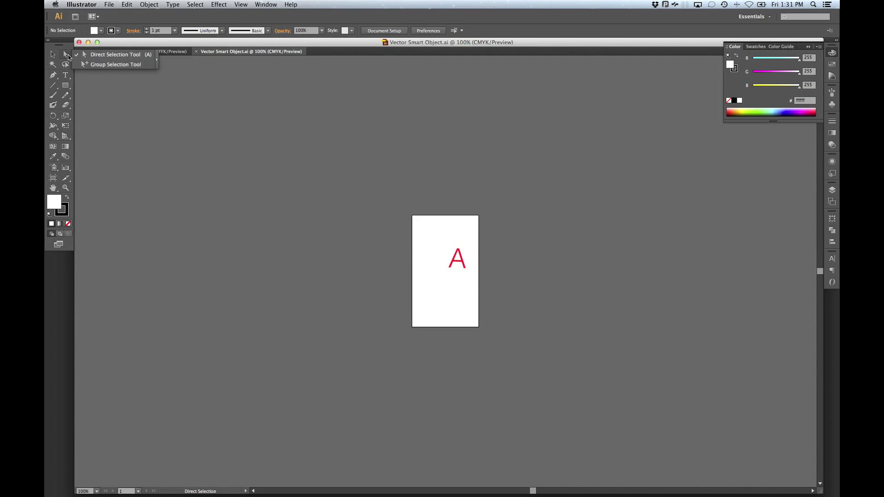
pyautogui.moveTo(464, 267); pyautogui.dragTo(463, 264)
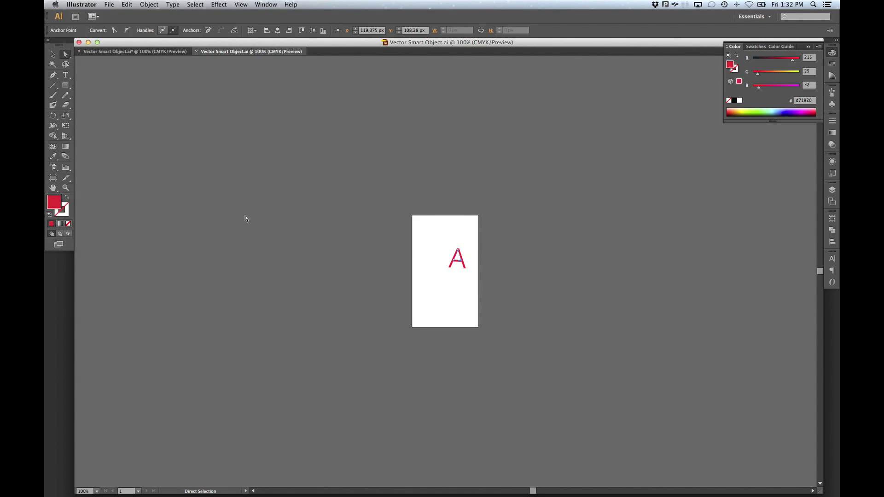
pyautogui.click(465, 267)
pyautogui.doubleClick(55, 203)
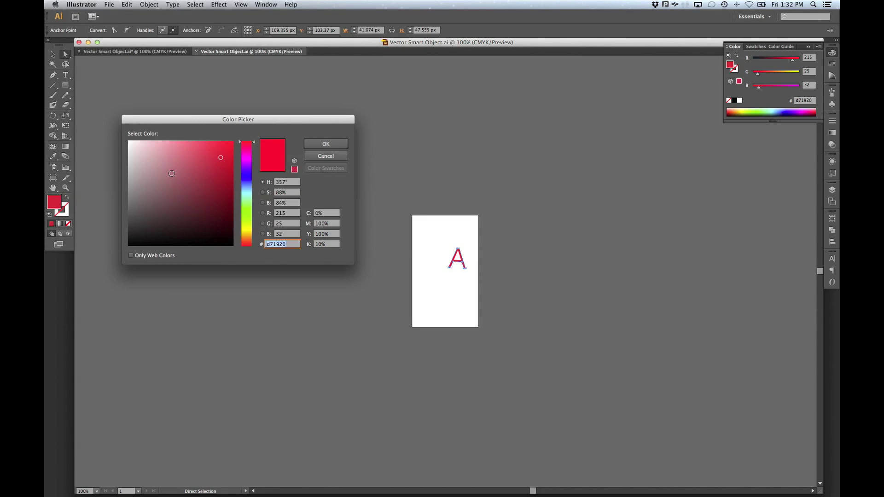
pyautogui.write('43d61a')
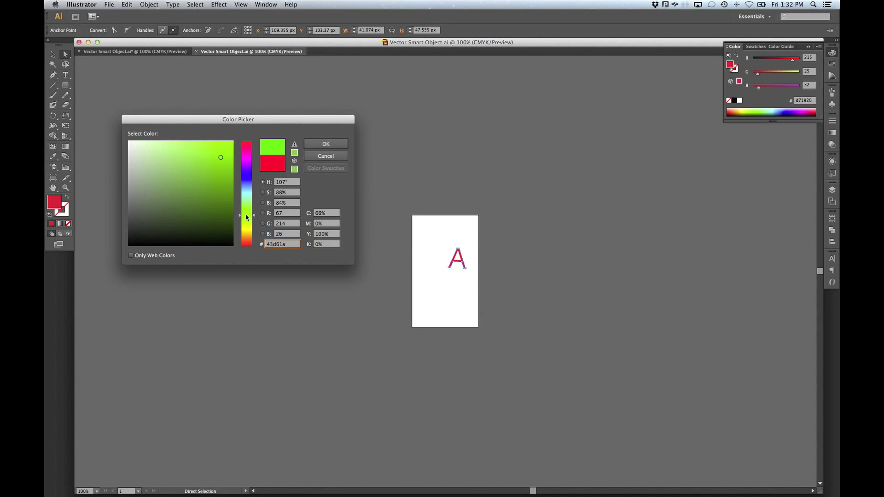
pyautogui.click(338, 146)
pyautogui.click(339, 151)
pyautogui.press('super+s')
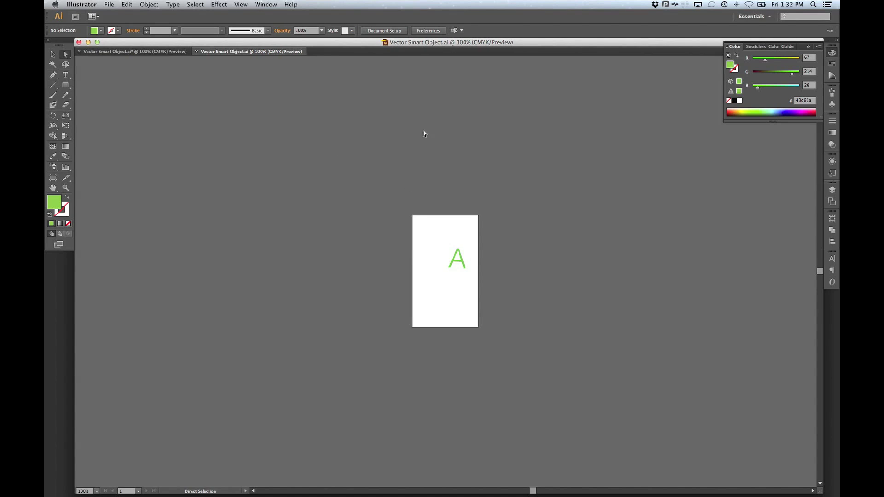
# Switch back to Photoshop and undo the logo's color update.
pyautogui.moveTo(481, 495)
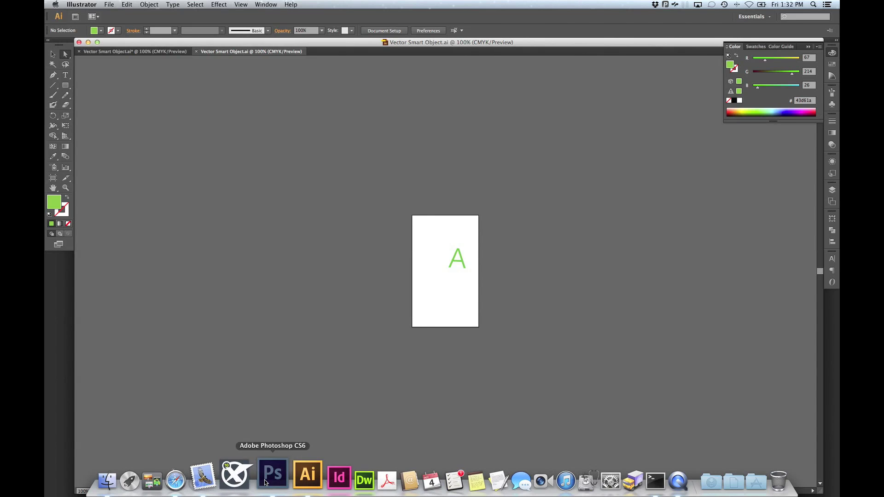
pyautogui.click(270, 484)
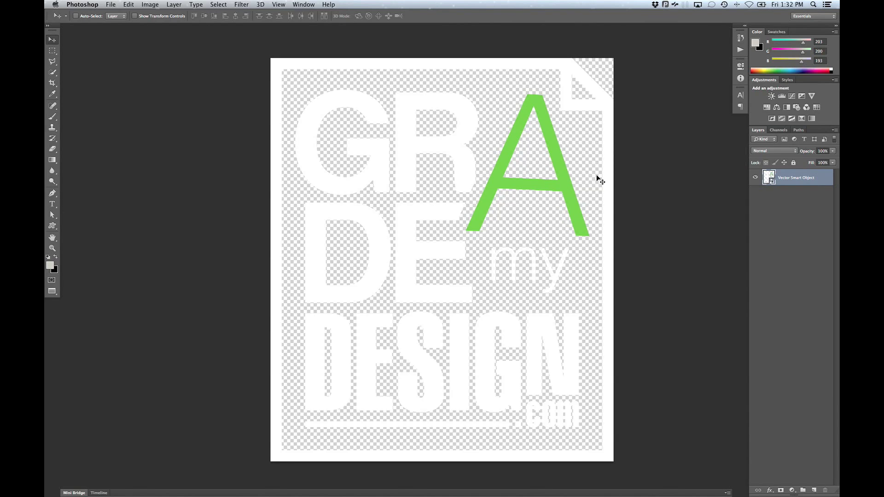
pyautogui.press('super+z')
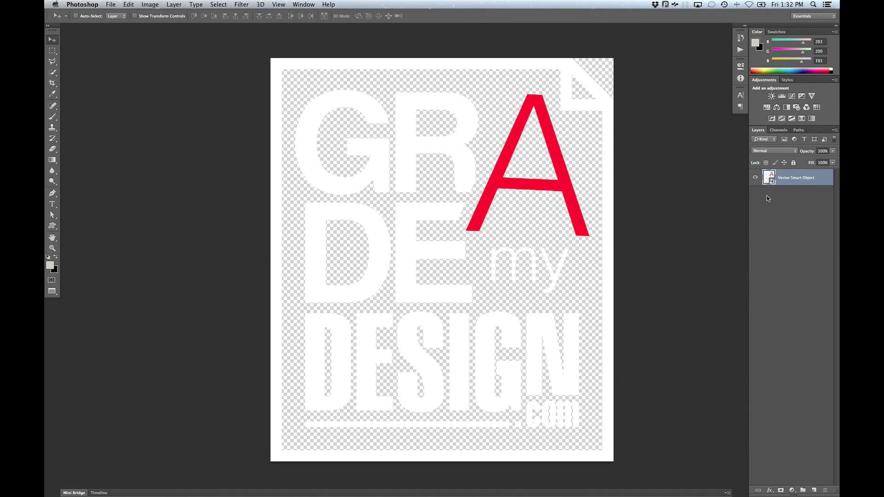
# Add a new layer beneath the Vector Smart Object and fill it with black using the default colors.
pyautogui.click(814, 490)
pyautogui.moveTo(794, 176); pyautogui.dragTo(791, 217)
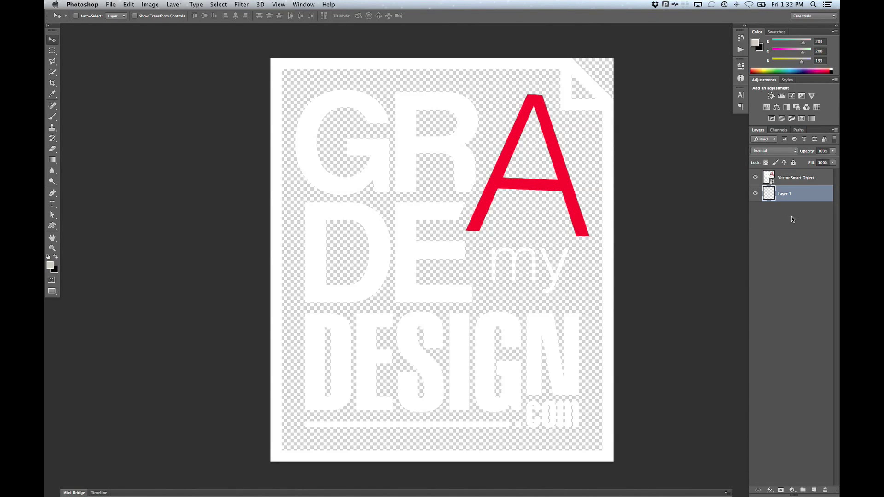
pyautogui.hotkey('alt', 'BackSpace')
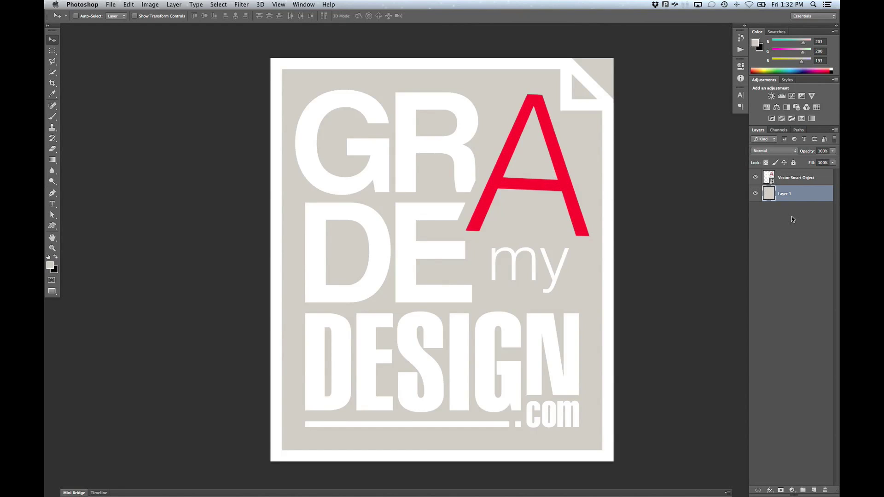
pyautogui.press('d')
pyautogui.hotkey('alt', 'BackSpace')
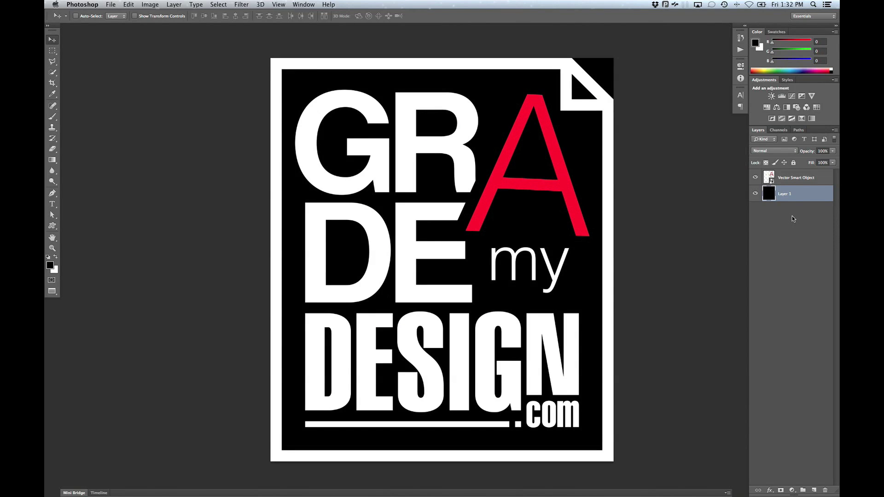
# Add a layer mask to the Vector Smart Object layer.
pyautogui.click(806, 183)
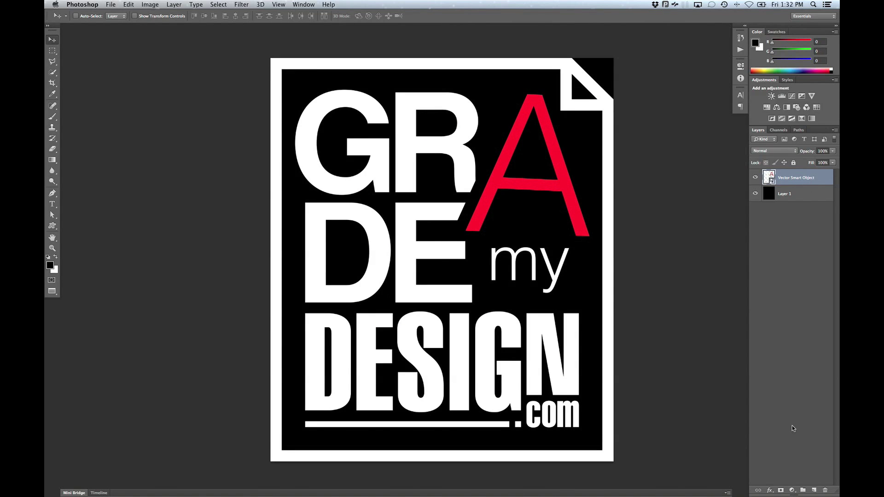
pyautogui.click(781, 490)
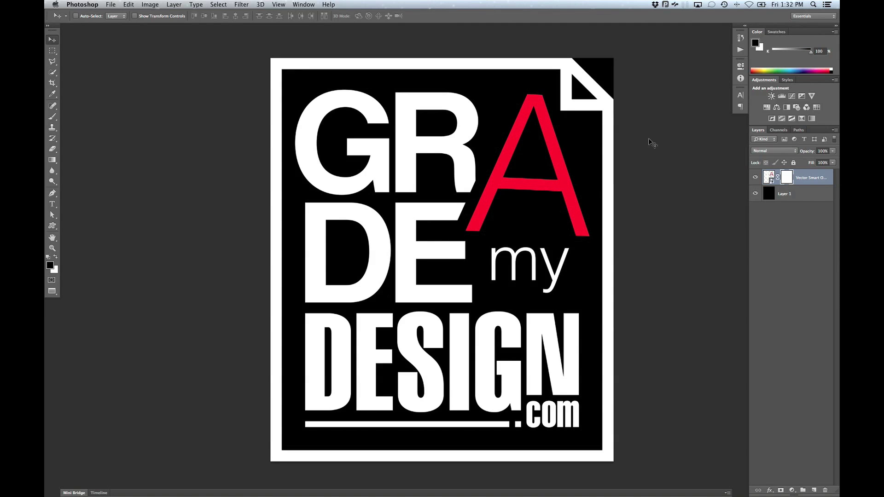
# Apply a randomized Fibers render filter to the Vector Smart Object's layer mask with Variance 15 and Strength 4.
pyautogui.click(241, 5)
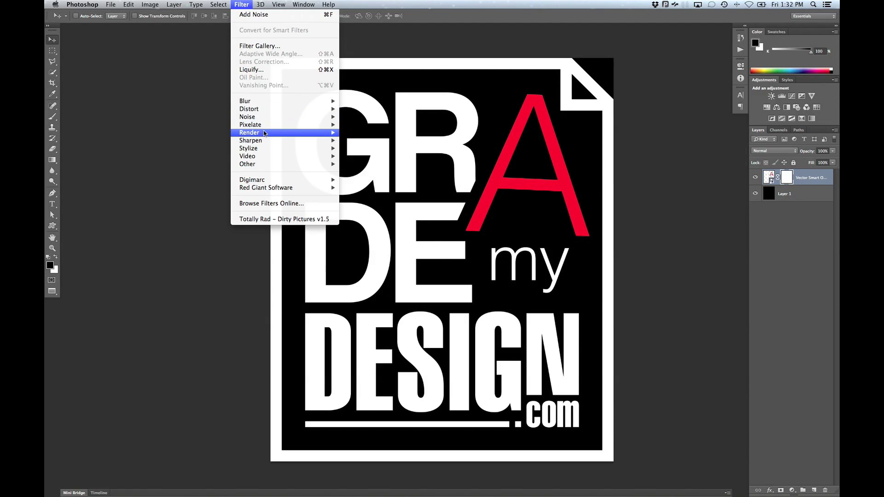
pyautogui.moveTo(264, 133)
pyautogui.click(371, 152)
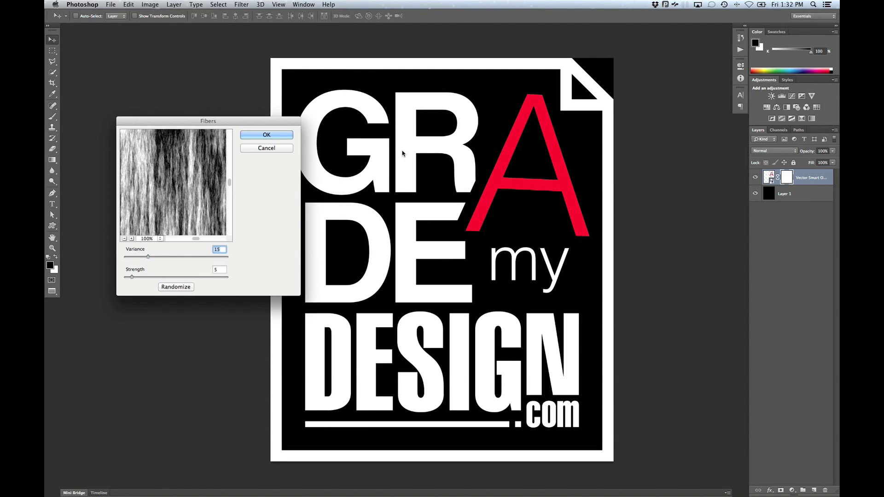
pyautogui.moveTo(276, 122); pyautogui.dragTo(228, 141)
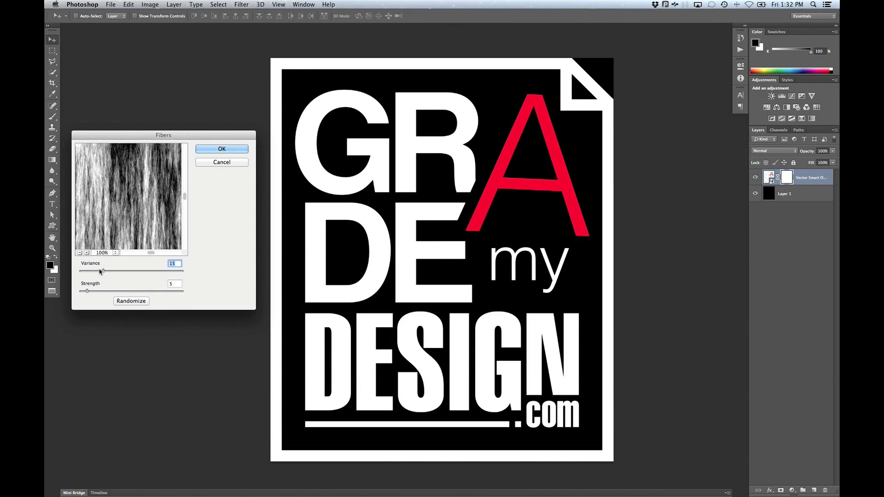
pyautogui.moveTo(103, 271); pyautogui.dragTo(89, 271)
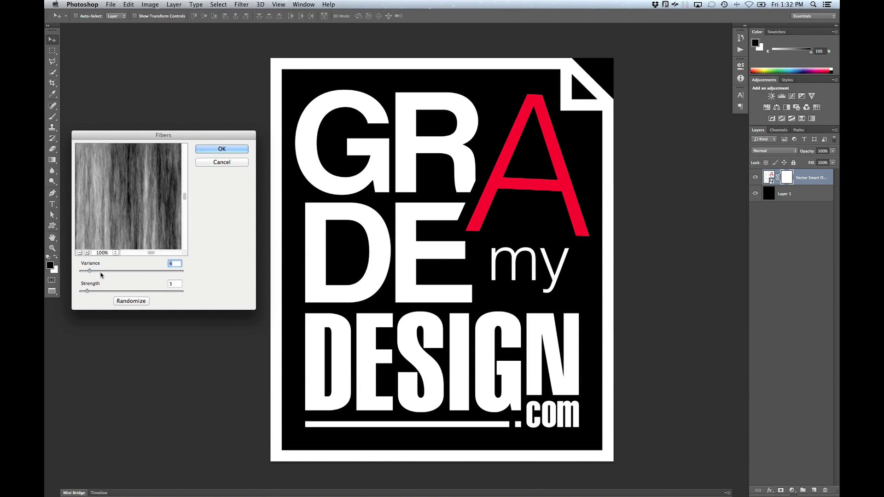
pyautogui.moveTo(90, 272); pyautogui.dragTo(106, 272)
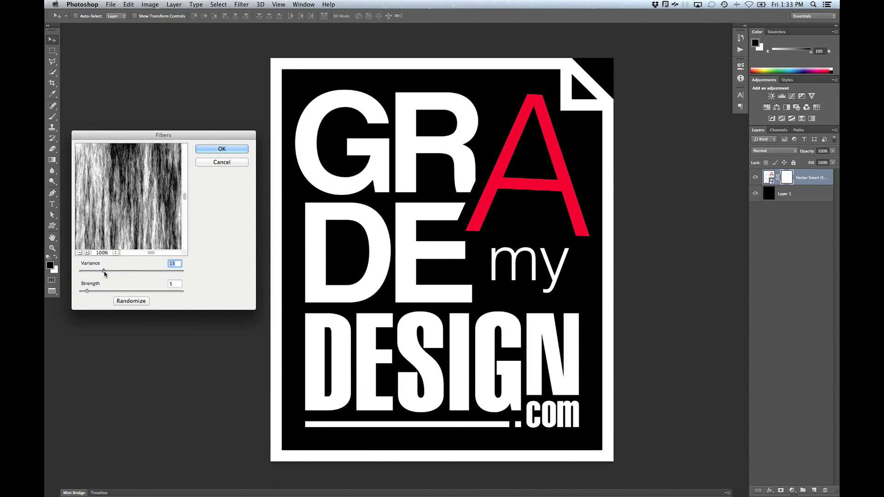
pyautogui.moveTo(105, 272)
pyautogui.mouseDown()
pyautogui.moveTo(115, 272)
pyautogui.moveTo(92, 272)
pyautogui.moveTo(81, 292)
pyautogui.moveTo(123, 293)
pyautogui.moveTo(86, 293)
pyautogui.moveTo(106, 271)
pyautogui.mouseUp()
pyautogui.moveTo(107, 272); pyautogui.dragTo(95, 271)
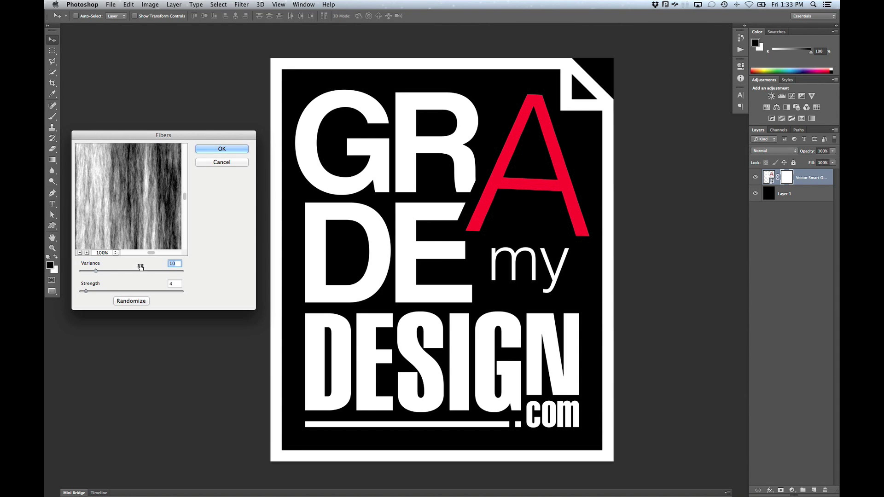
pyautogui.moveTo(95, 272); pyautogui.dragTo(103, 271)
pyautogui.click(132, 301)
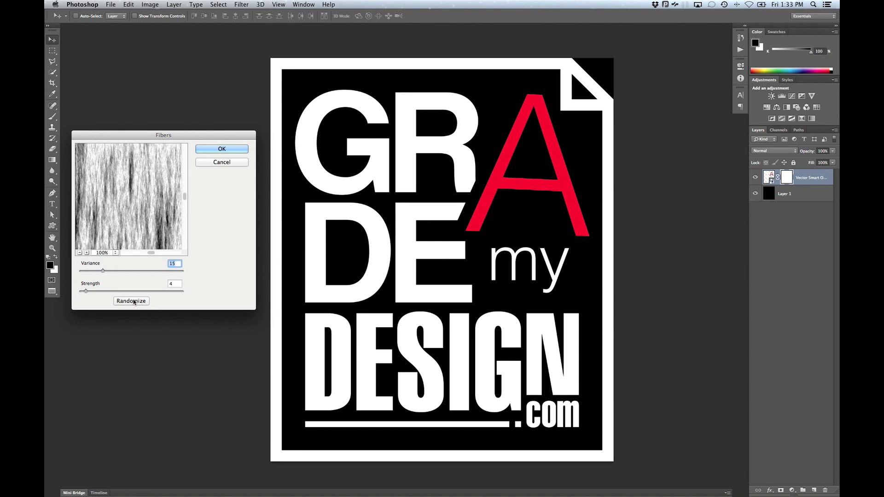
pyautogui.click(228, 150)
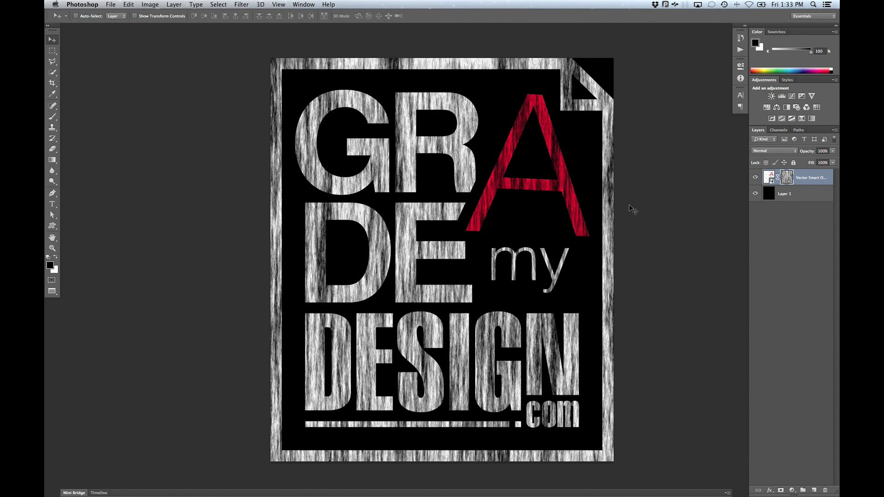
# Brighten the fiber-textured mask with Curves, using points at input 39, output 124 and input 116, output 226.
pyautogui.press('super+minus')
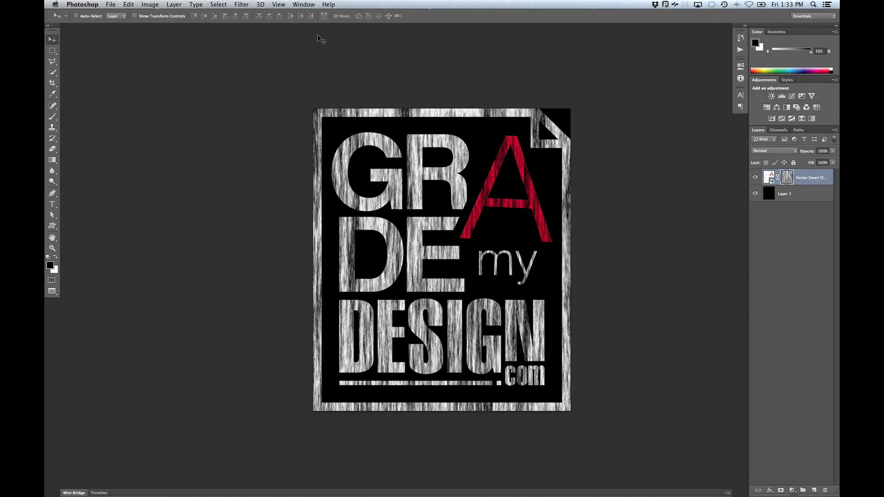
pyautogui.click(173, 4)
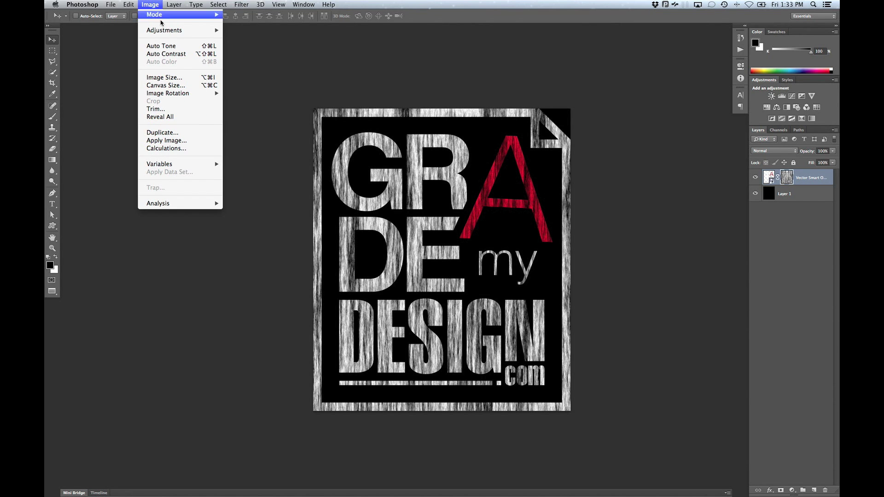
pyautogui.moveTo(164, 30)
pyautogui.click(281, 48)
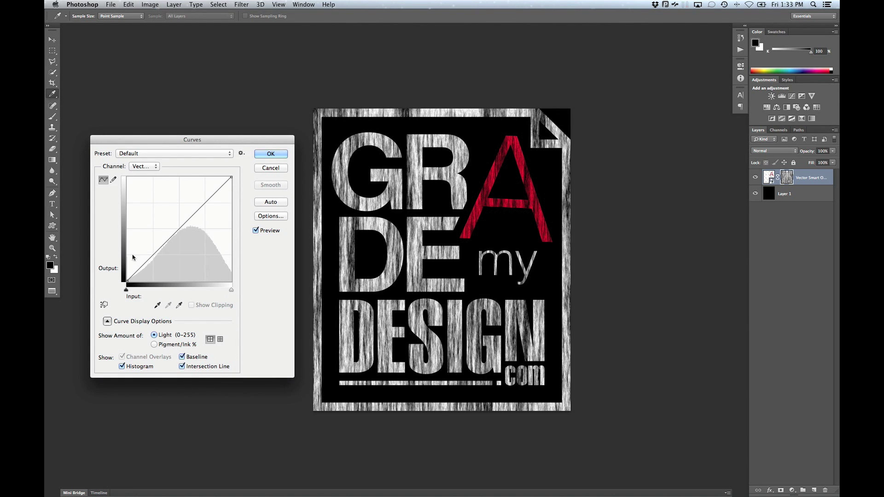
pyautogui.moveTo(180, 229); pyautogui.dragTo(176, 193)
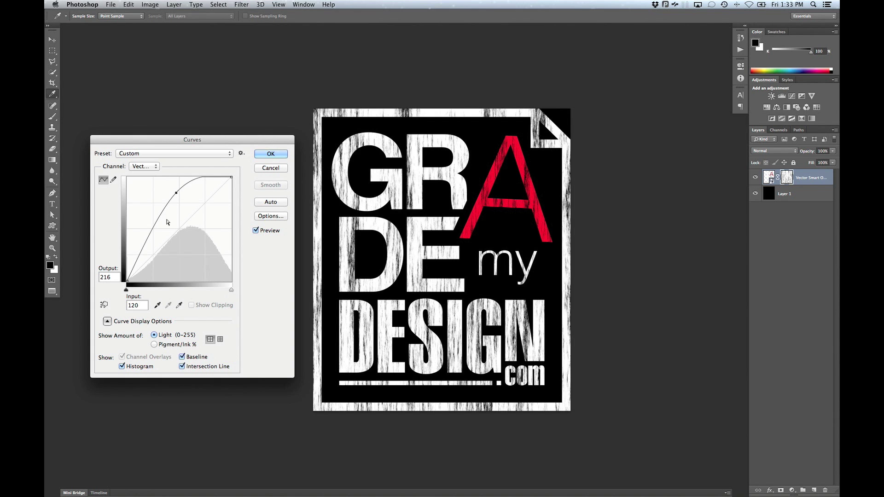
pyautogui.moveTo(154, 225); pyautogui.dragTo(143, 230)
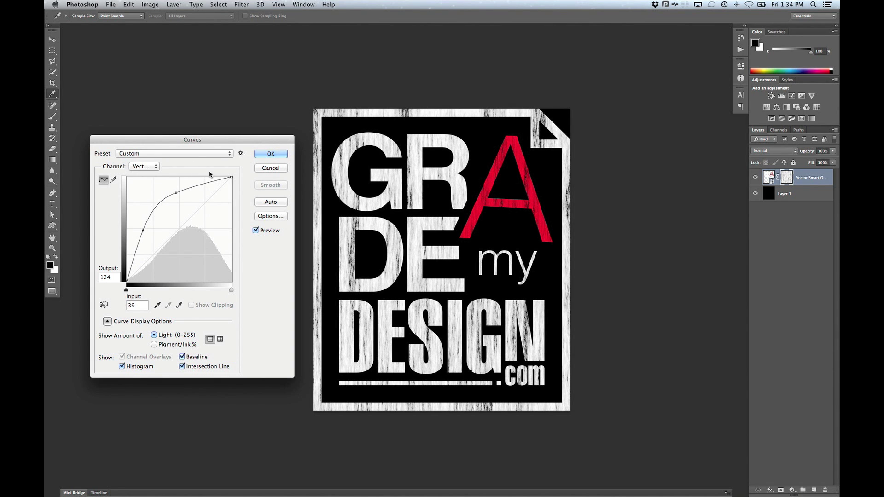
pyautogui.moveTo(176, 193); pyautogui.dragTo(175, 189)
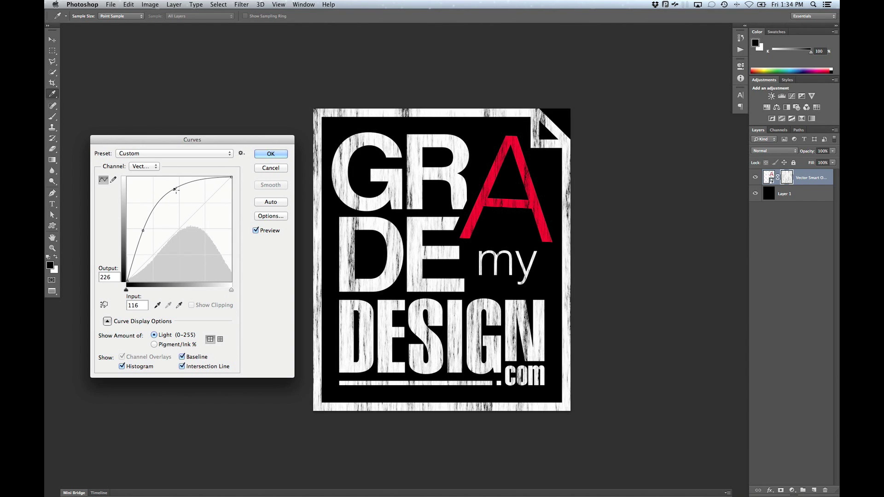
pyautogui.click(271, 155)
pyautogui.press('v')
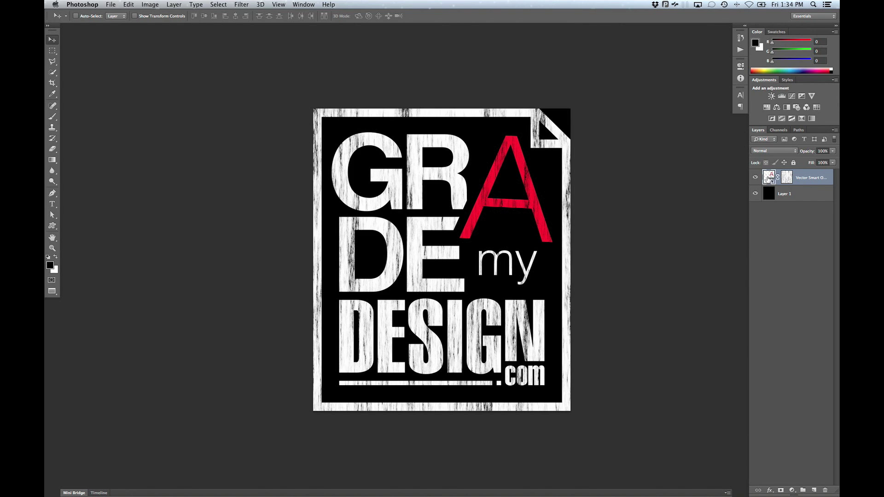
# Group the Vector Smart Object layer and add a group mask made from the logo's outline.
pyautogui.press('super+g')
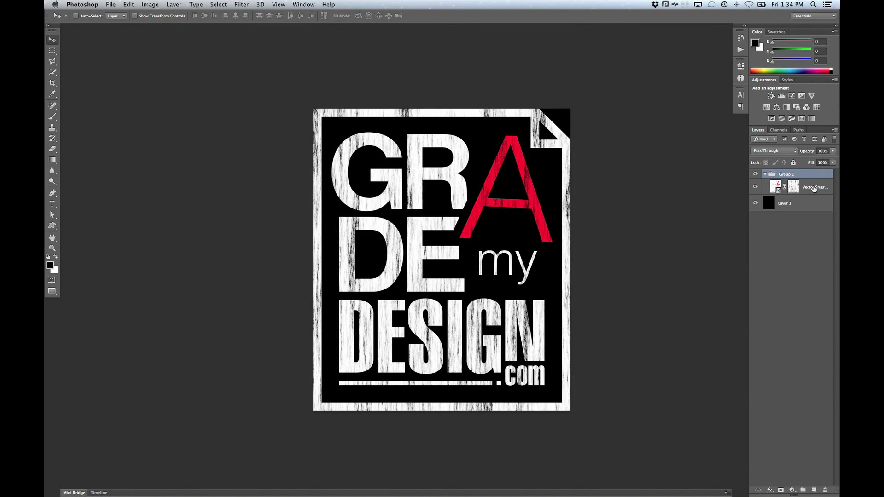
pyautogui.keyDown('super'); pyautogui.click(776, 187); pyautogui.keyUp('super')
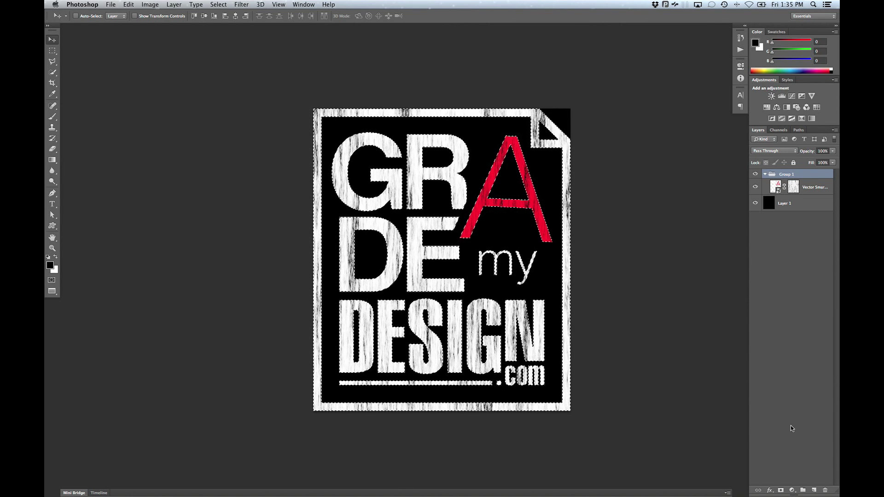
pyautogui.click(781, 490)
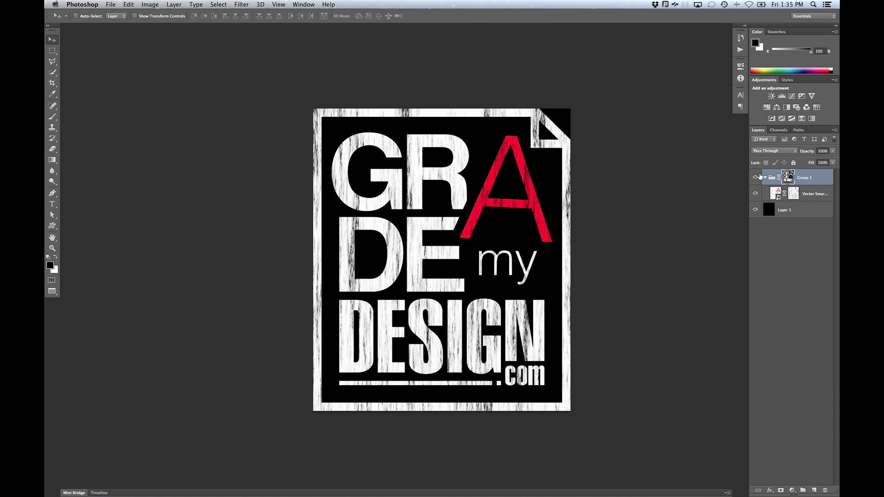
# Toggle the Vector Smart Object's visibility off and on, and display the group's mask on its own.
pyautogui.click(755, 194)
pyautogui.click(756, 194)
pyautogui.keyDown('alt'); pyautogui.click(788, 177); pyautogui.keyUp('alt')
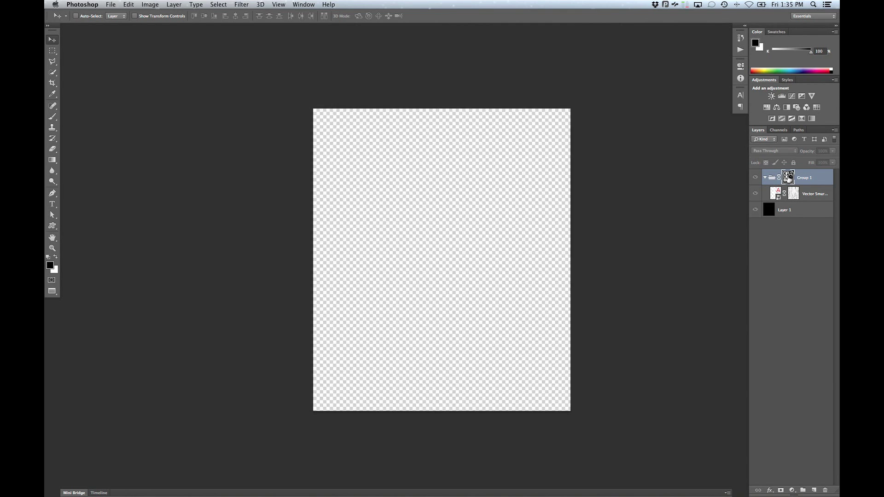
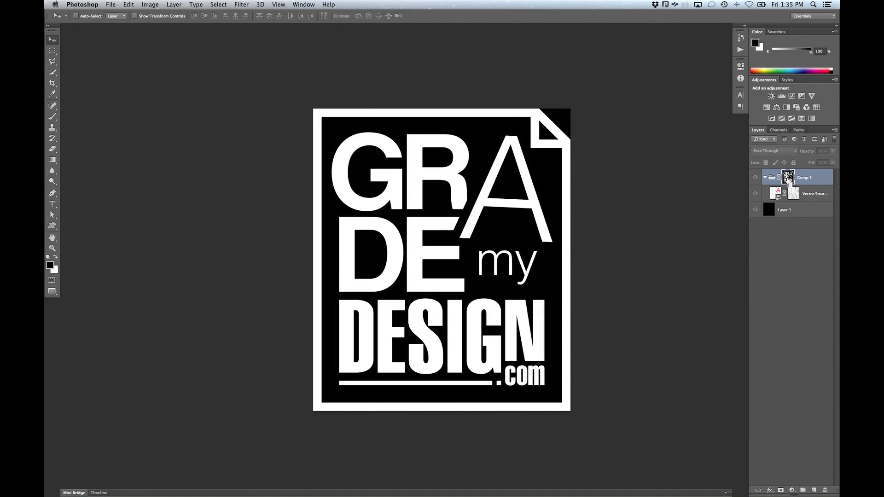
# Load the group mask as a selection, contract it and invert it so the lettering's edges are selected.
pyautogui.keyDown('super'); pyautogui.click(789, 177); pyautogui.keyUp('super')
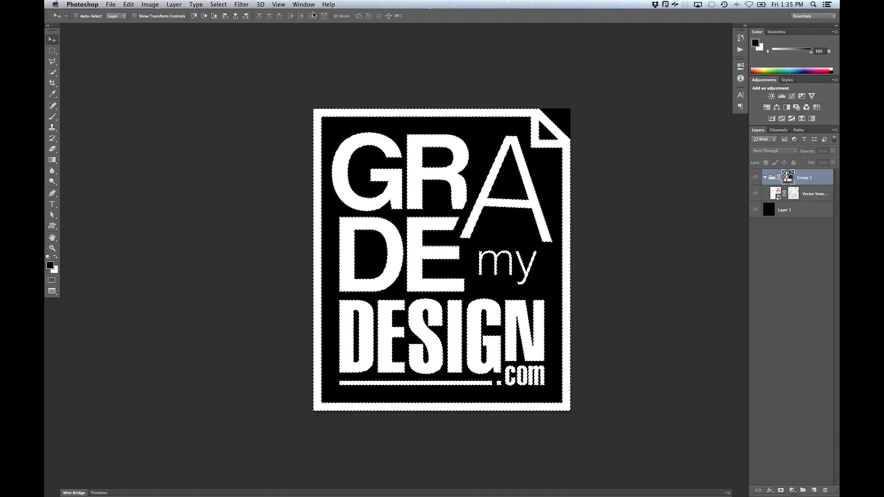
pyautogui.click(223, 4)
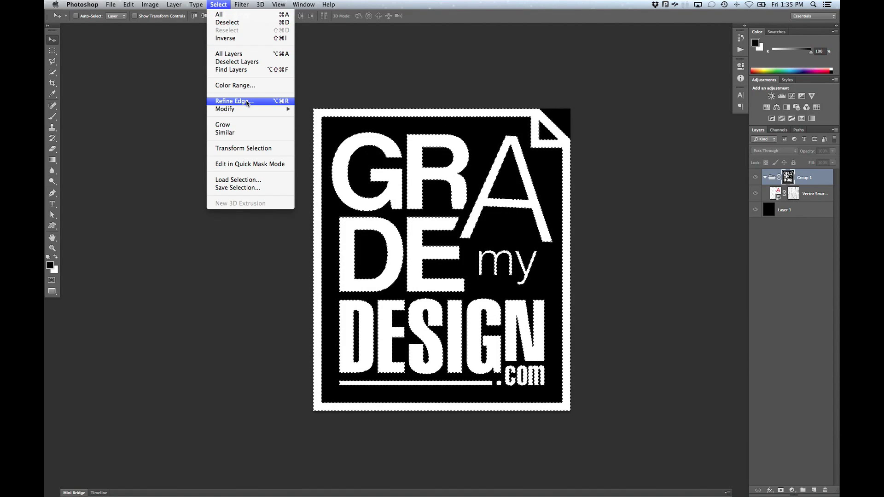
pyautogui.moveTo(245, 108)
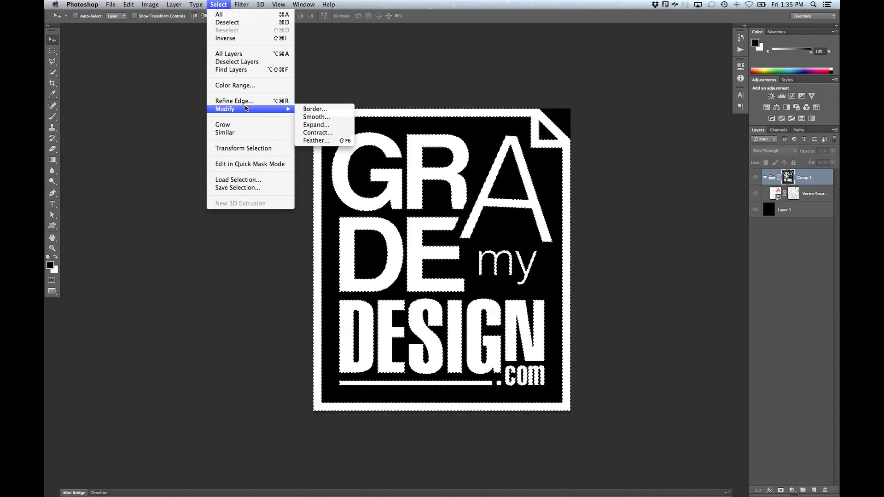
pyautogui.click(319, 132)
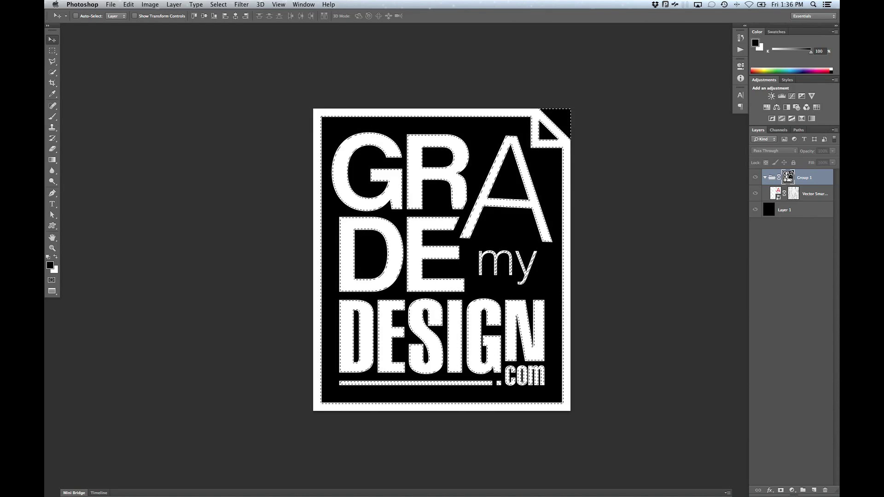
# Roughen the selected edges of the group mask with the Crystallize filter at a cell size of 5.
pyautogui.click(241, 4)
pyautogui.moveTo(264, 123)
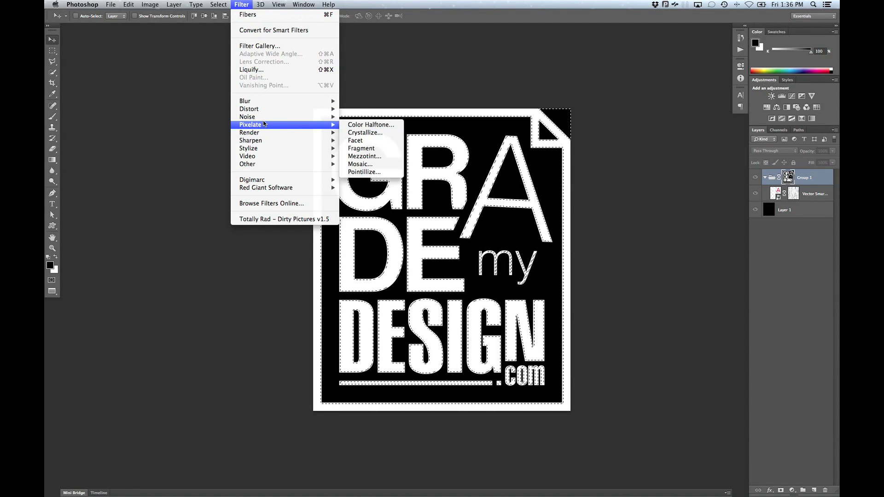
pyautogui.click(380, 133)
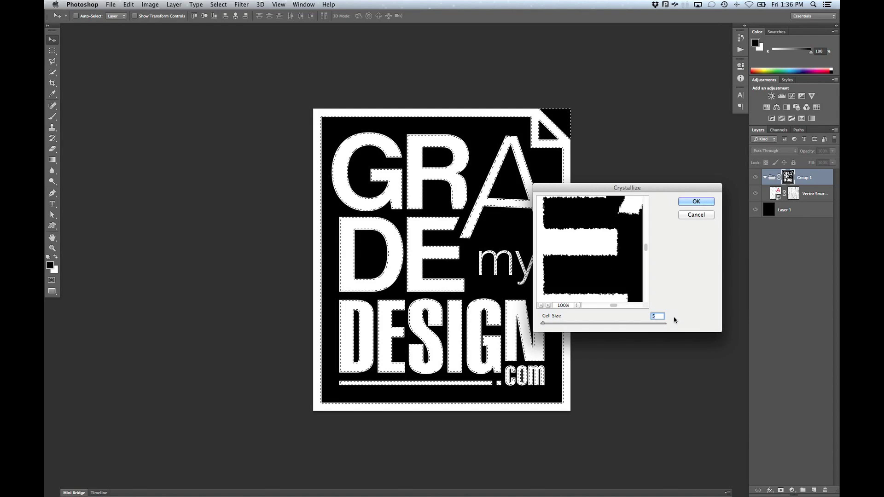
pyautogui.moveTo(573, 324); pyautogui.dragTo(543, 326)
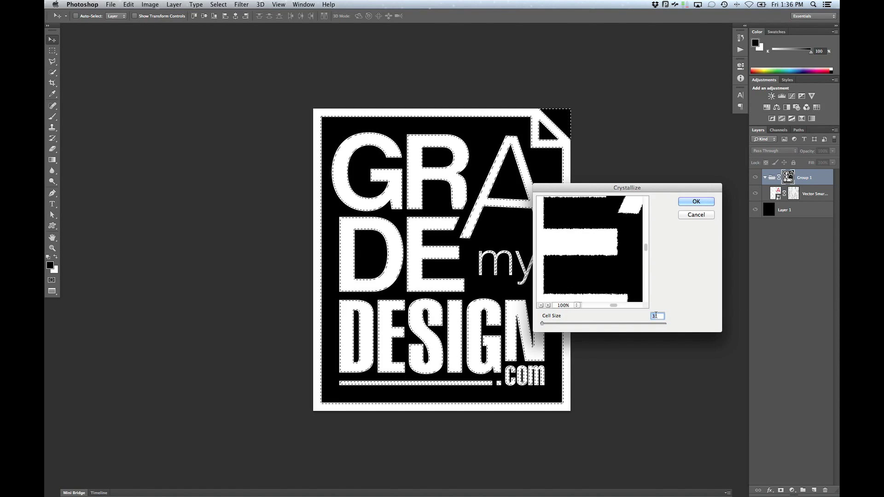
pyautogui.write('5')
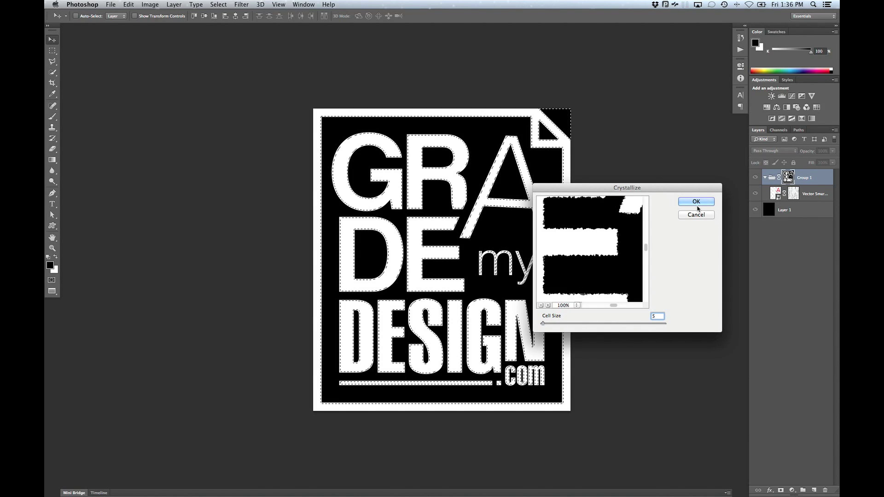
pyautogui.click(684, 200)
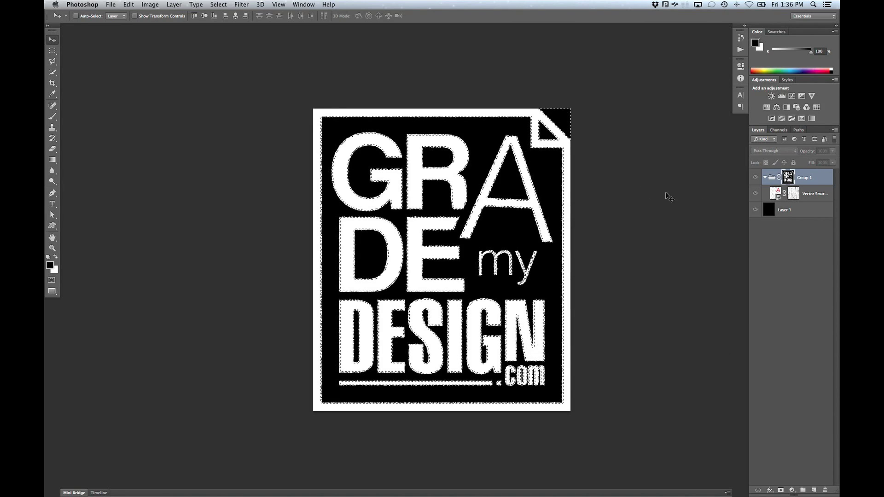
# Remove the selection and leave the mask view to show the full artwork again.
pyautogui.press('m')
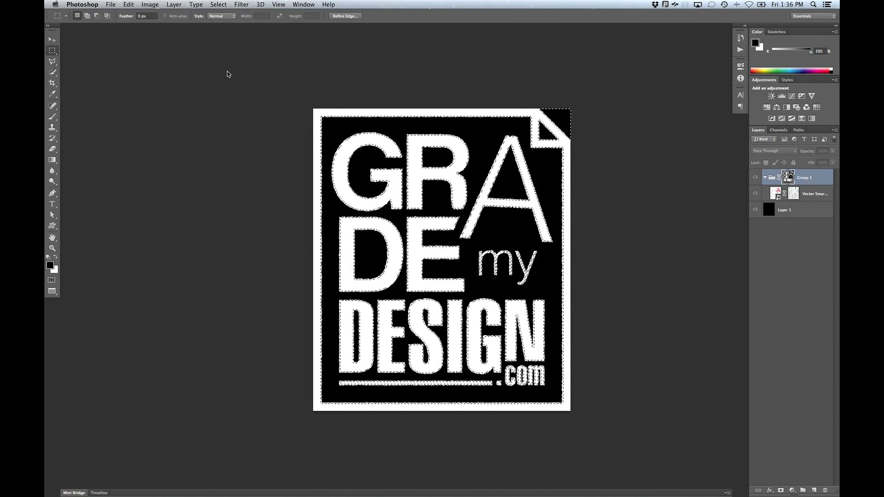
pyautogui.press('super+d')
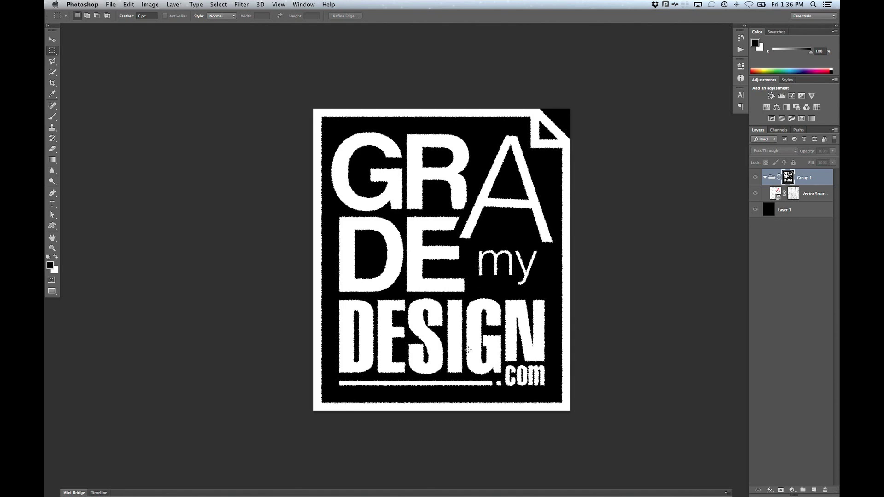
pyautogui.click(755, 194)
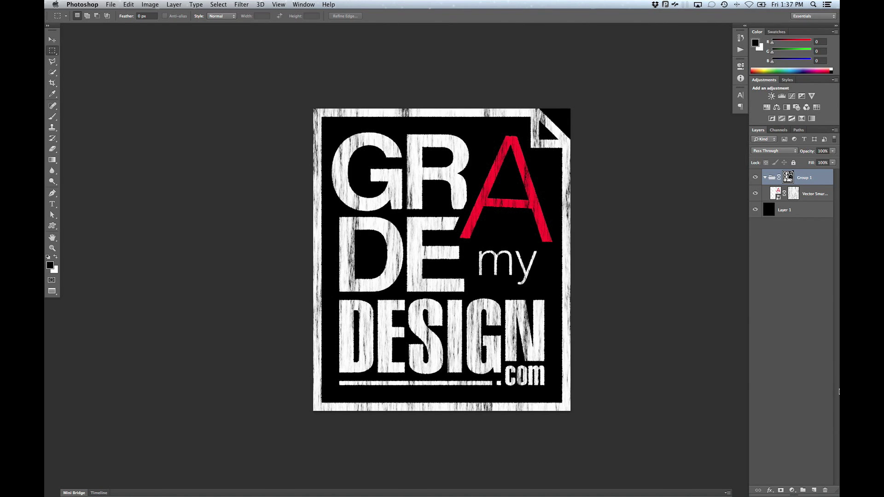
# Add a new layer above Group 1, outside the group, and fill it with black.
pyautogui.click(813, 490)
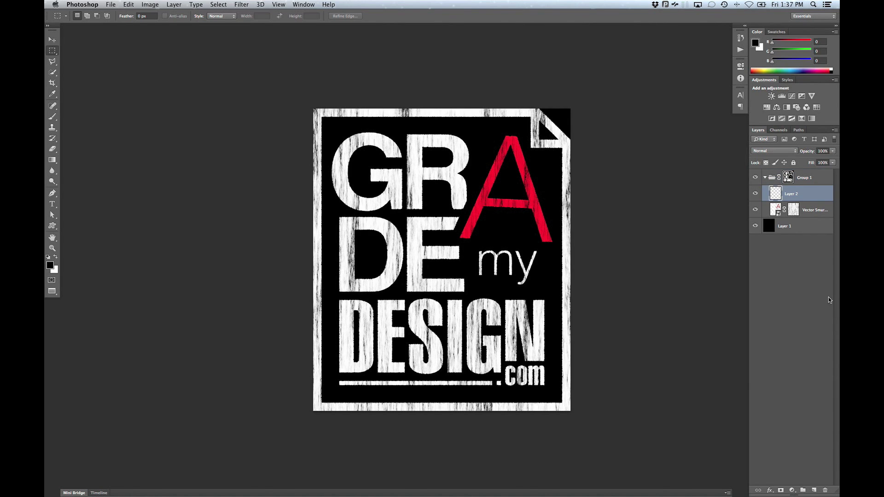
pyautogui.moveTo(816, 195); pyautogui.dragTo(803, 172)
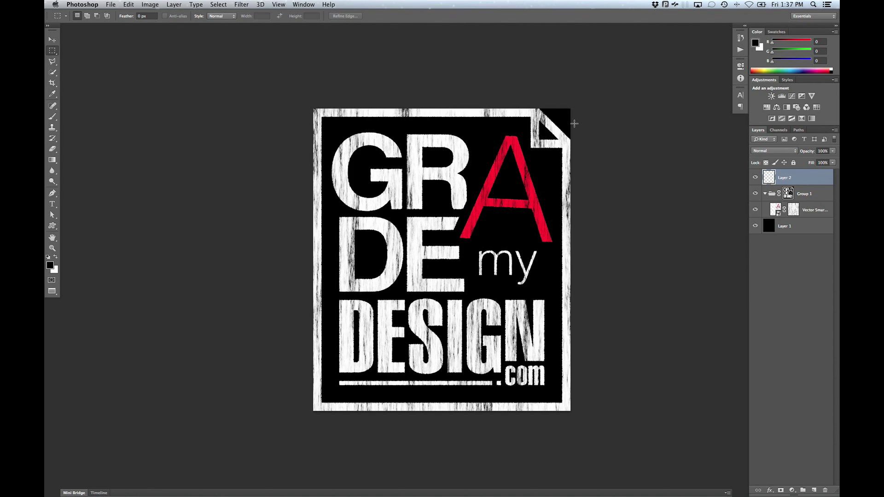
pyautogui.press('x')
pyautogui.press('super+BackSpace')
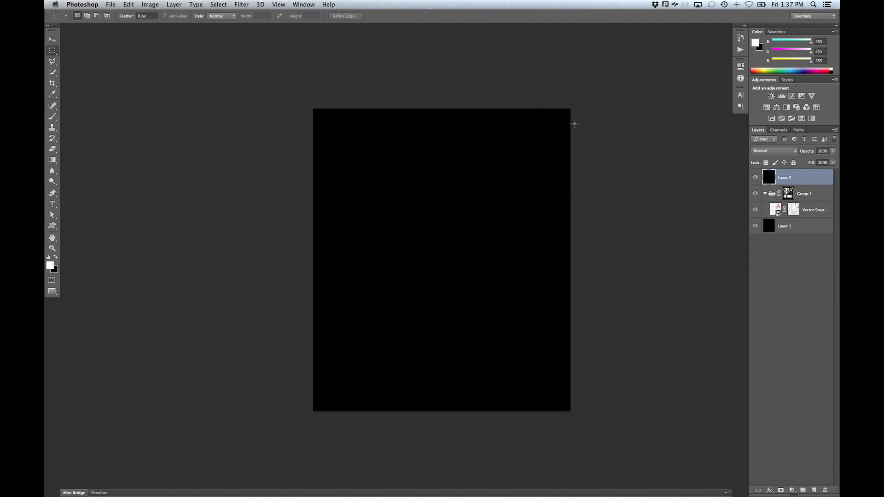
# Fill the new top layer with white and add 5% Gaussian, monochromatic noise to it.
pyautogui.hotkey('alt', 'BackSpace')
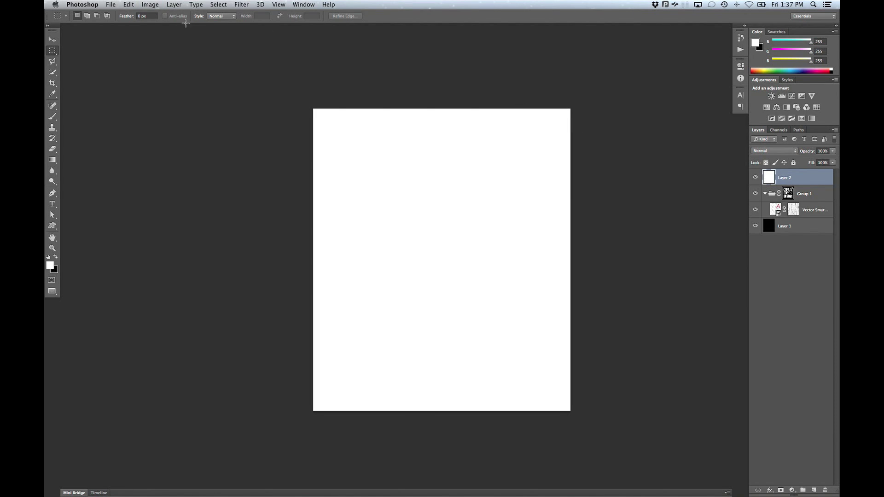
pyautogui.click(218, 4)
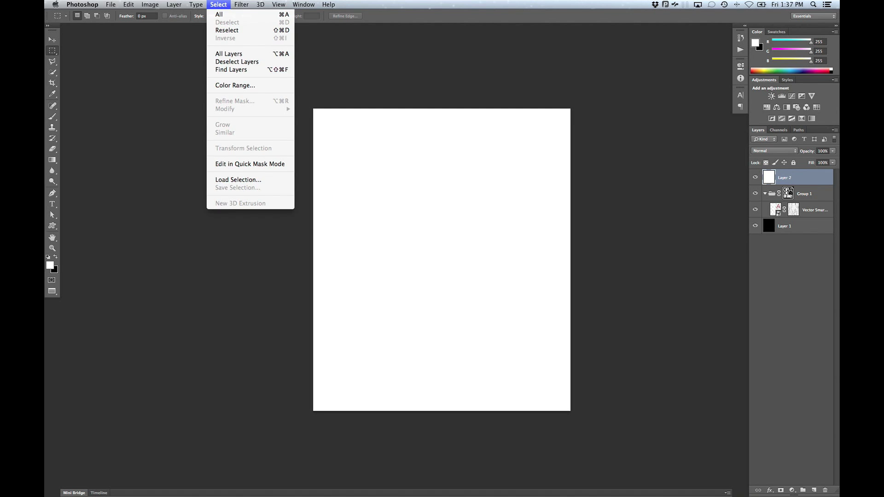
pyautogui.moveTo(242, 5)
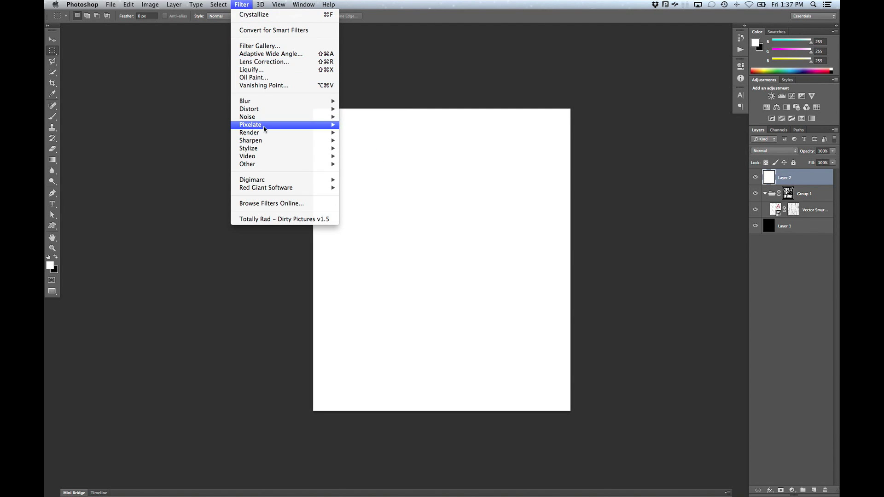
pyautogui.moveTo(272, 117)
pyautogui.click(360, 119)
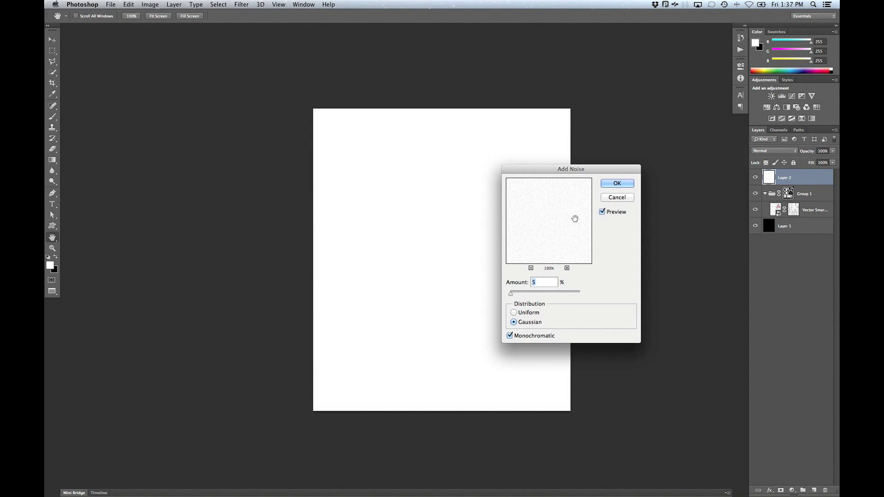
pyautogui.write('5')
pyautogui.click(622, 183)
pyautogui.press('m')
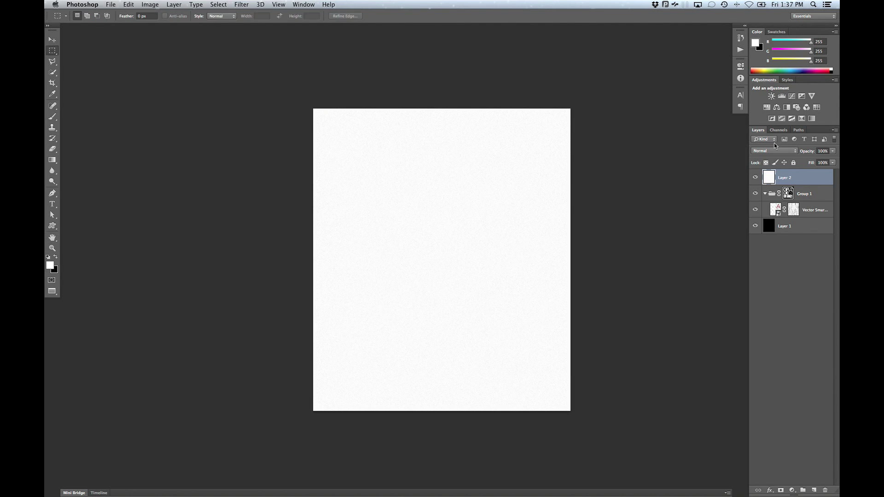
# Set the noise layer's blend mode to Multiply and clip it to Group 1.
pyautogui.click(773, 151)
pyautogui.click(792, 174)
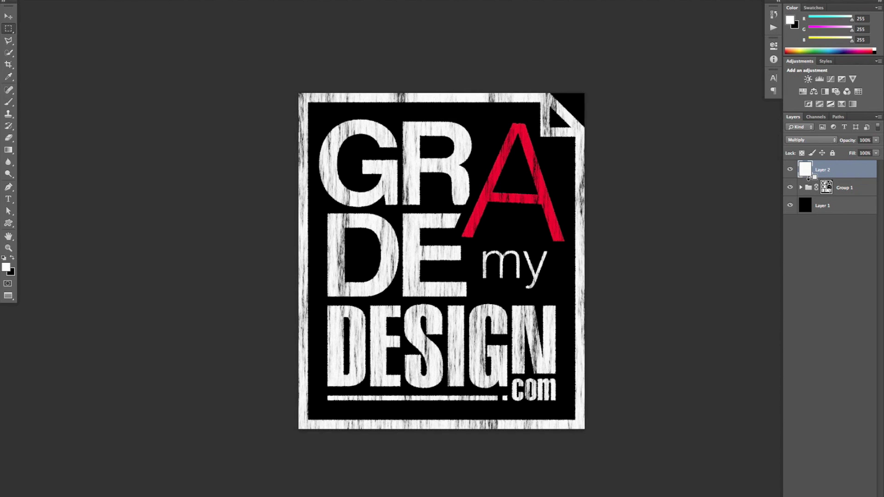
pyautogui.keyDown('alt'); pyautogui.click(809, 179); pyautogui.keyUp('alt')
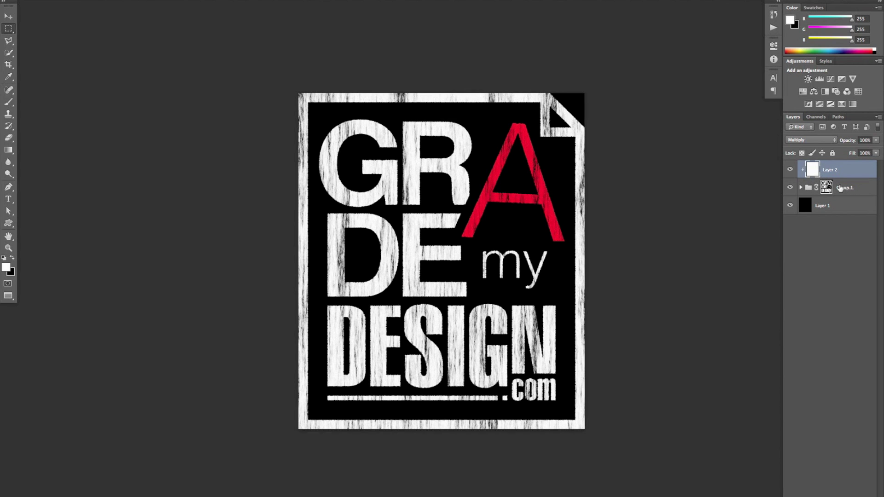
# Hide the black background layer, then save and close the Smart Object's document to return to the chalkboard composition.
pyautogui.click(790, 206)
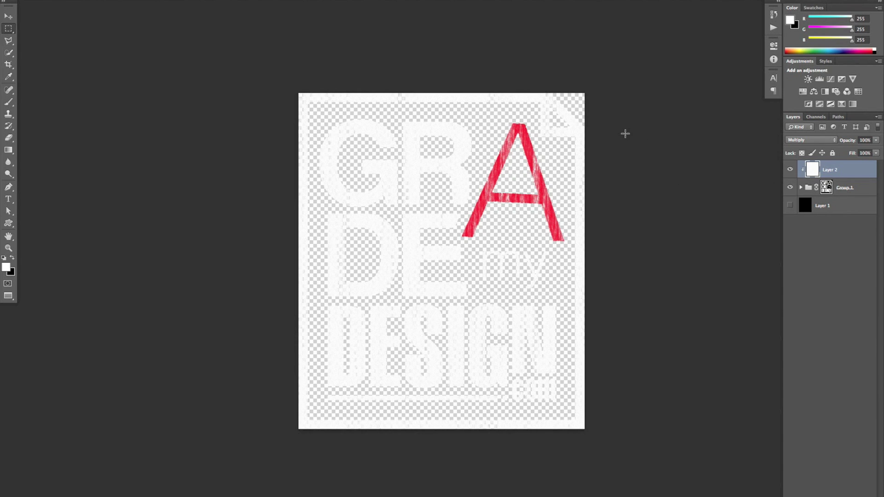
pyautogui.hotkey('ctrl', 'w')
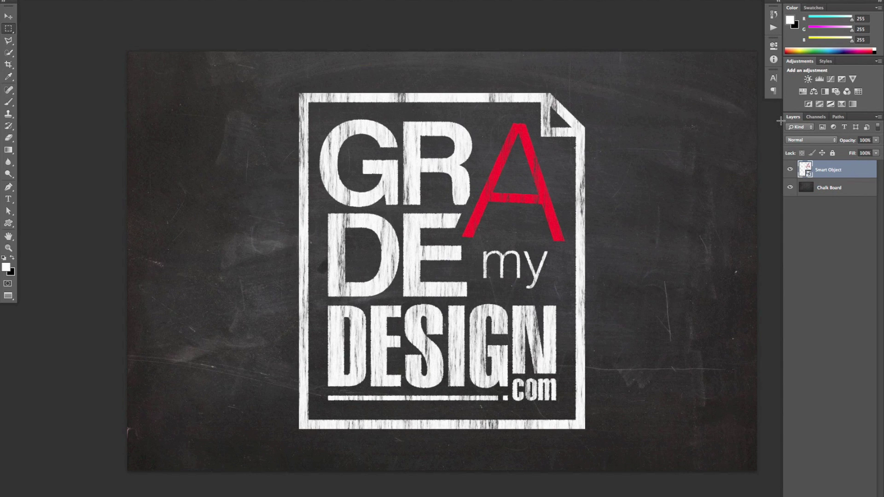
# Lower the opacity of the Smart Object layer to 90%.
pyautogui.click(866, 140)
pyautogui.write('90')
pyautogui.press('Return')
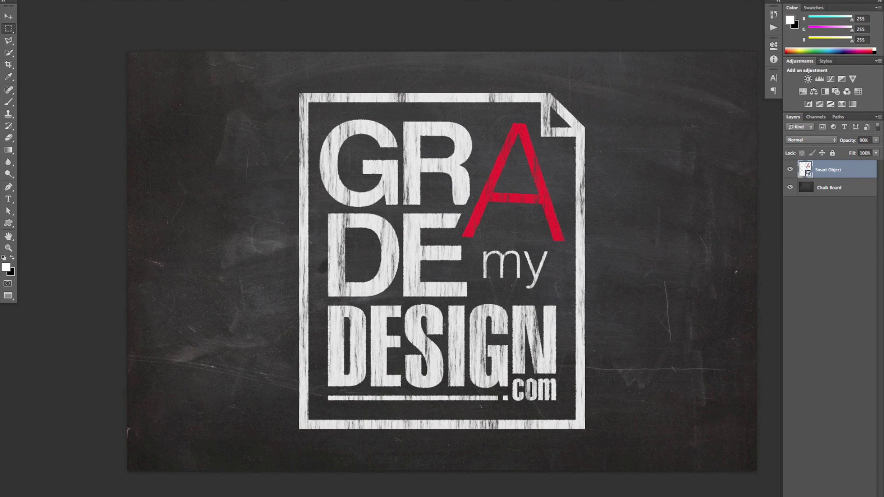
# Add a new layer above the Smart Object and fill it with a light warm grey (R 197, G 190, B 182).
pyautogui.hotkey('ctrl', 'shift', 'alt', 'n')
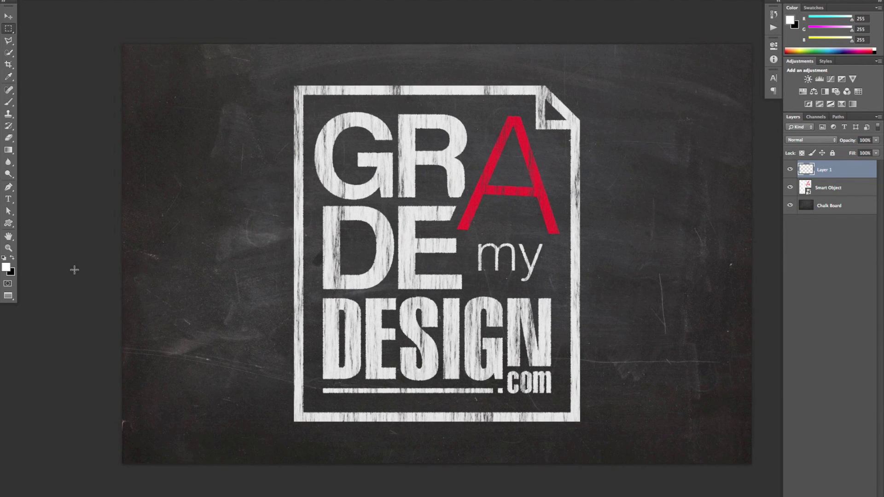
pyautogui.click(6, 267)
pyautogui.moveTo(349, 393)
pyautogui.mouseDown()
pyautogui.moveTo(287, 385)
pyautogui.moveTo(295, 383)
pyautogui.mouseUp()
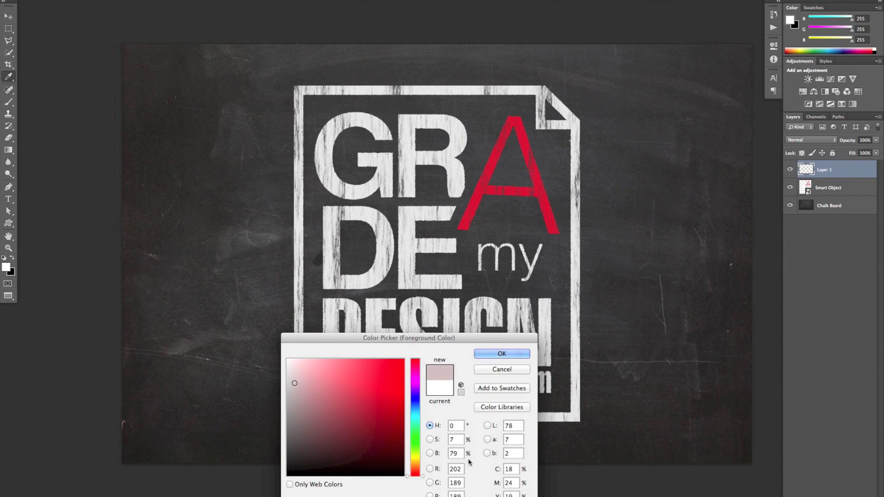
pyautogui.moveTo(423, 478); pyautogui.dragTo(423, 467)
pyautogui.click(294, 385)
pyautogui.moveTo(294, 386); pyautogui.dragTo(297, 386)
pyautogui.click(502, 354)
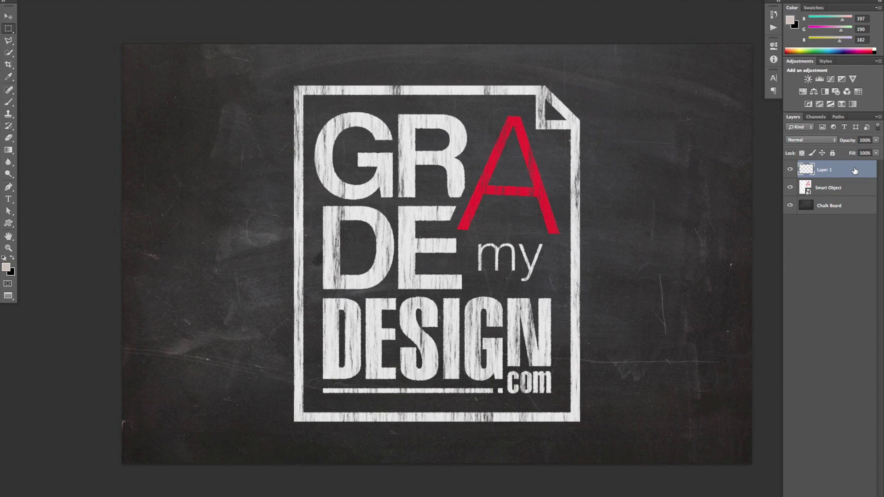
pyautogui.hotkey('alt', 'BackSpace')
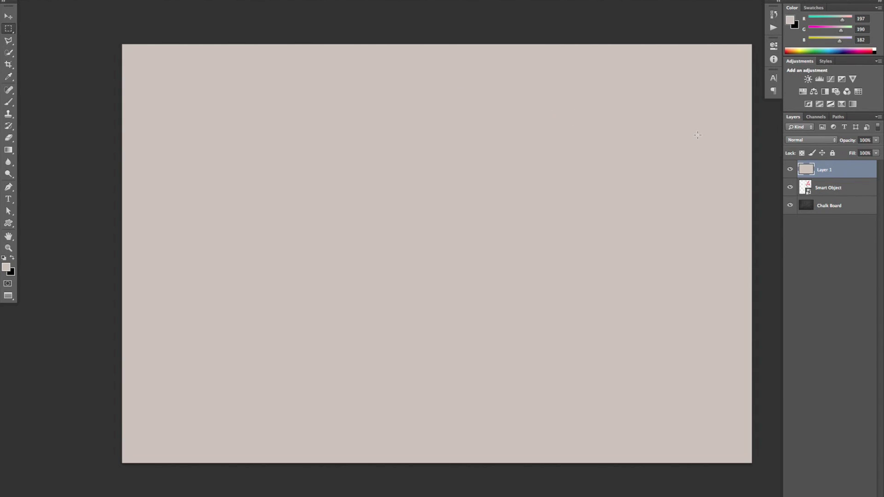
# Set the grey fill layer's blend mode to Color and its opacity to 15%.
pyautogui.click(831, 140)
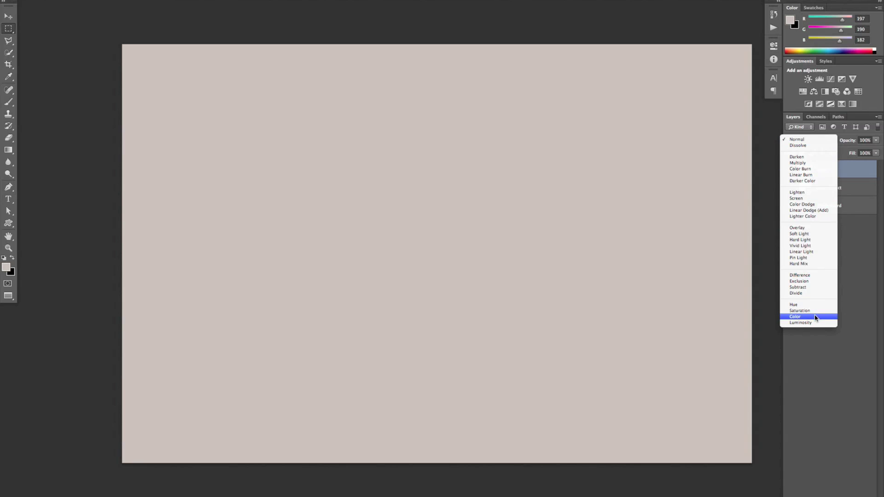
pyautogui.click(801, 316)
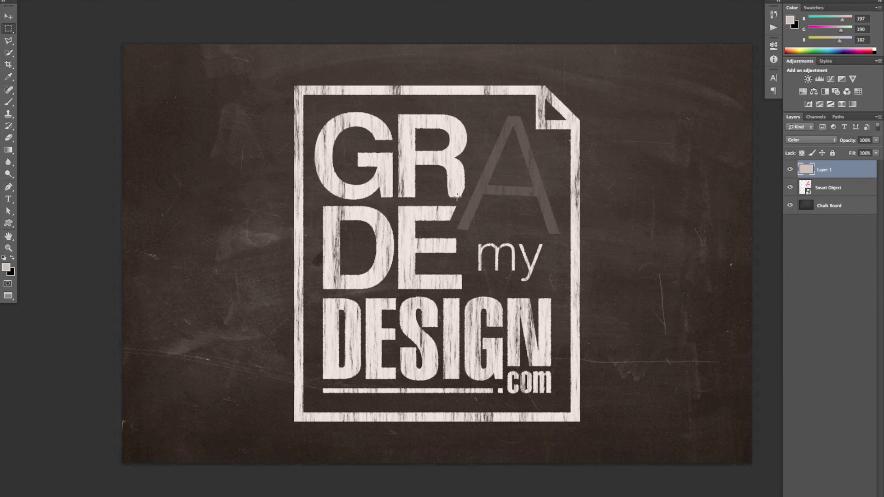
pyautogui.click(864, 140)
pyautogui.doubleClick(865, 140)
pyautogui.write('15')
pyautogui.press('Return')
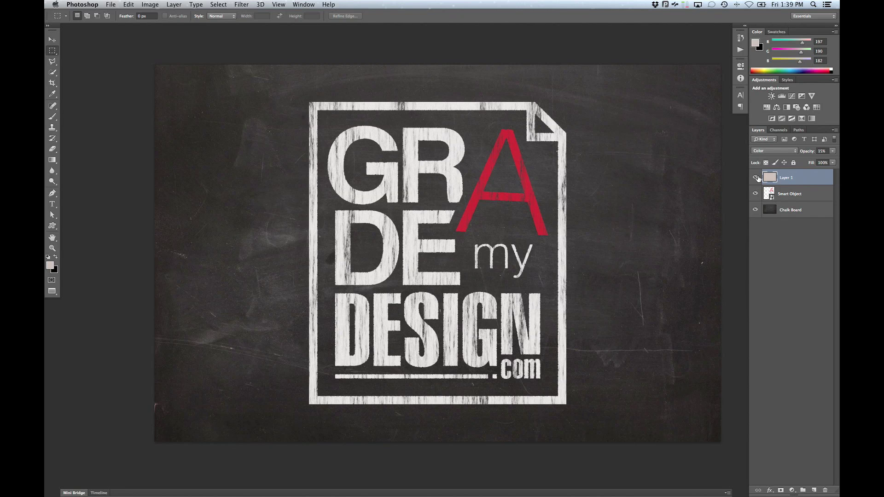
# Free-transform the Smart Object logo, shrinking it to roughly a third of its size and tilting it about 13° counter-clockwise.
pyautogui.press('super+minus')
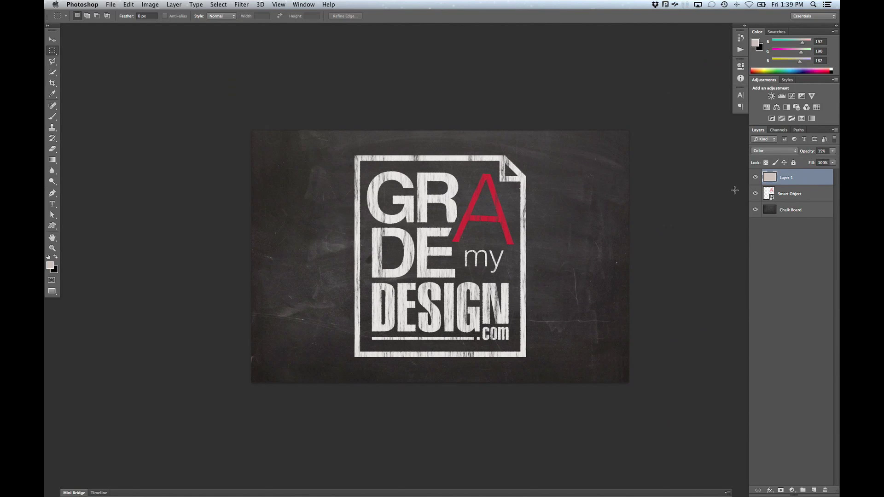
pyautogui.click(793, 199)
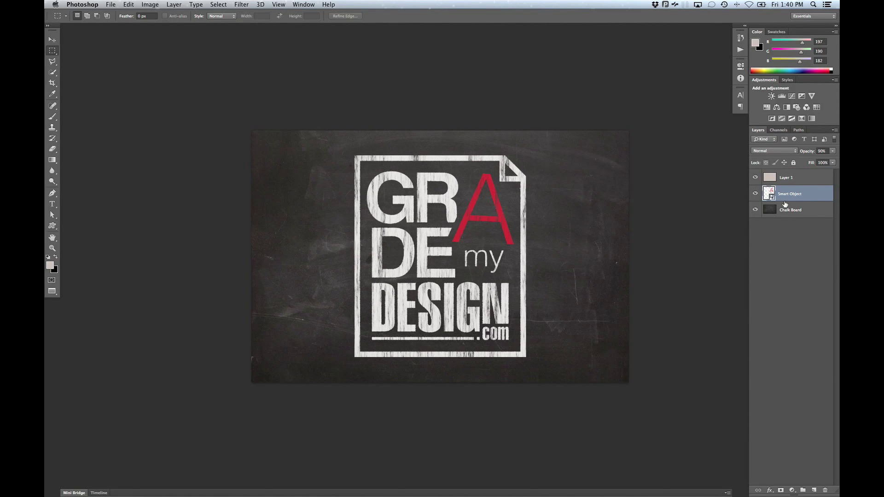
pyautogui.press('super+plus')
pyautogui.press('super+t')
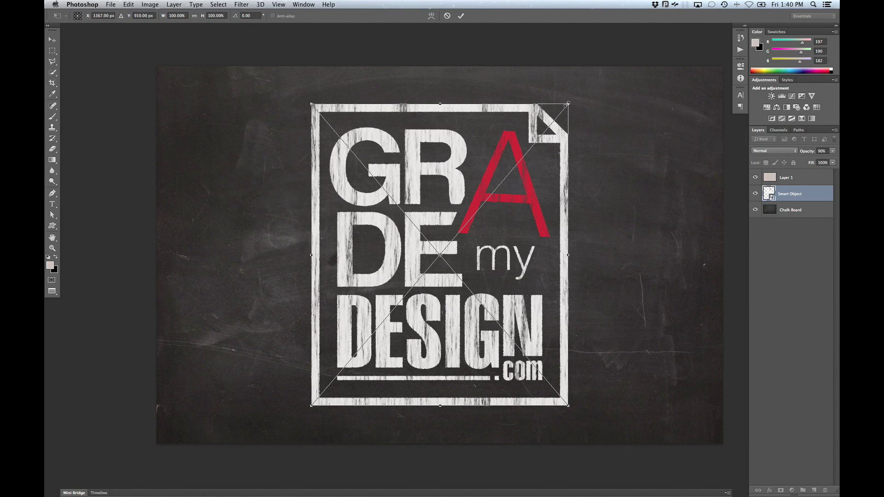
pyautogui.moveTo(570, 102); pyautogui.dragTo(494, 183)
pyautogui.press('Return')
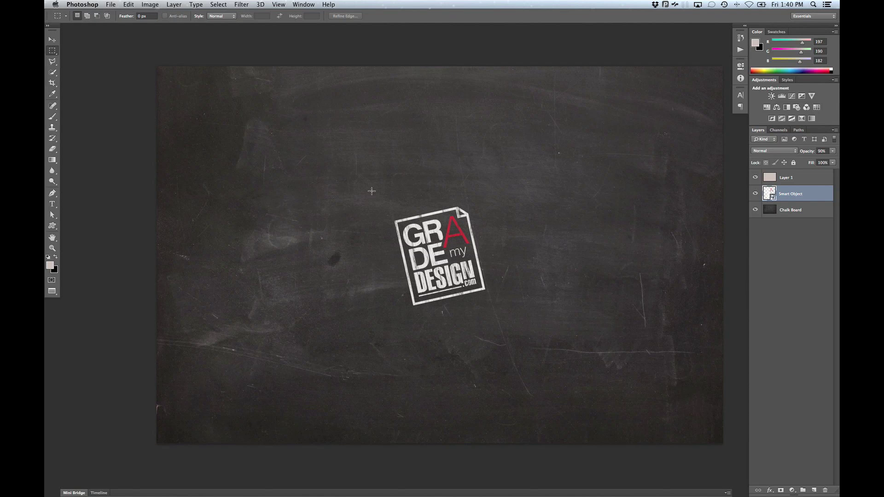
# Move the logo to the chalkboard's lower-left corner and scale it up to about 124%, so it extends past the canvas edges.
pyautogui.click(52, 40)
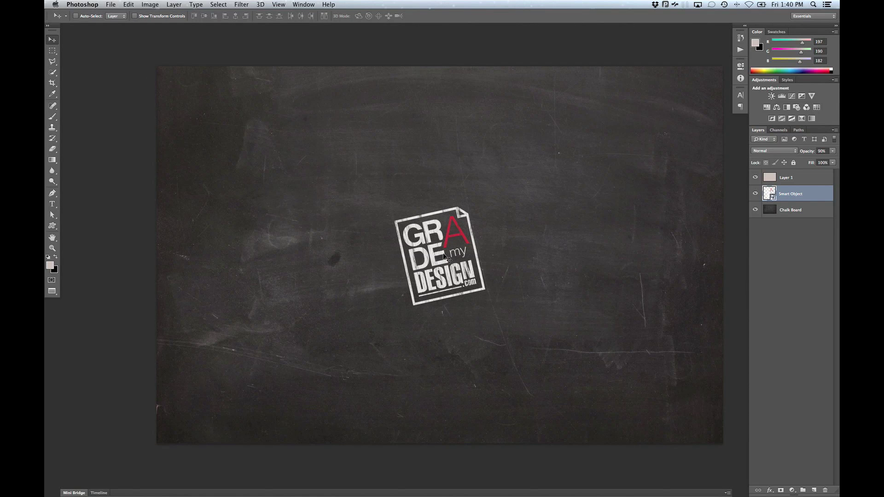
pyautogui.moveTo(444, 254); pyautogui.dragTo(227, 351)
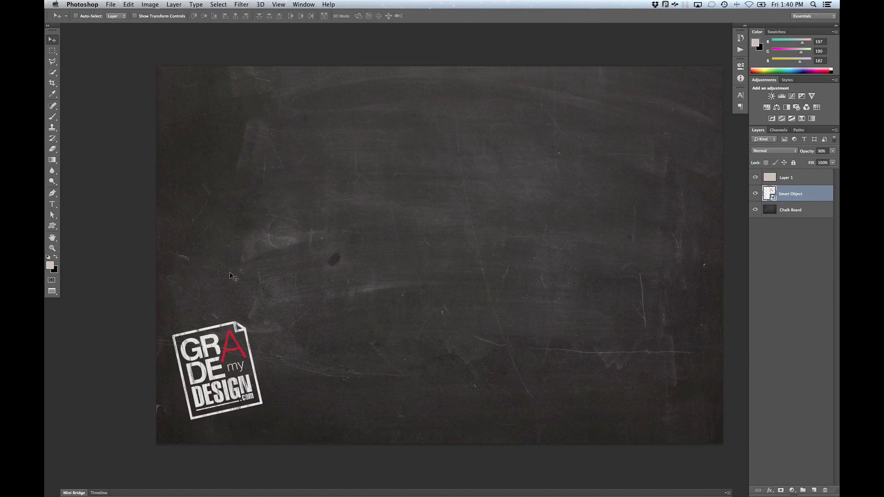
pyautogui.press('super+t')
pyautogui.moveTo(243, 319); pyautogui.dragTo(357, 208)
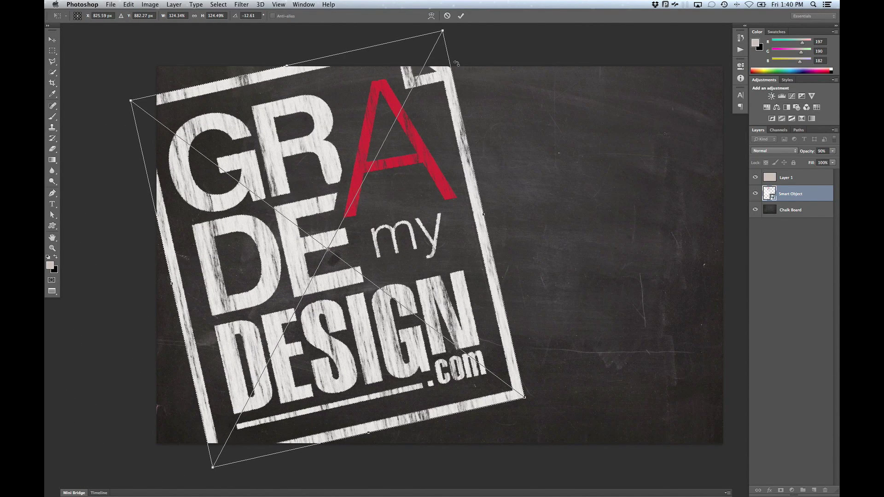
pyautogui.press('Return')
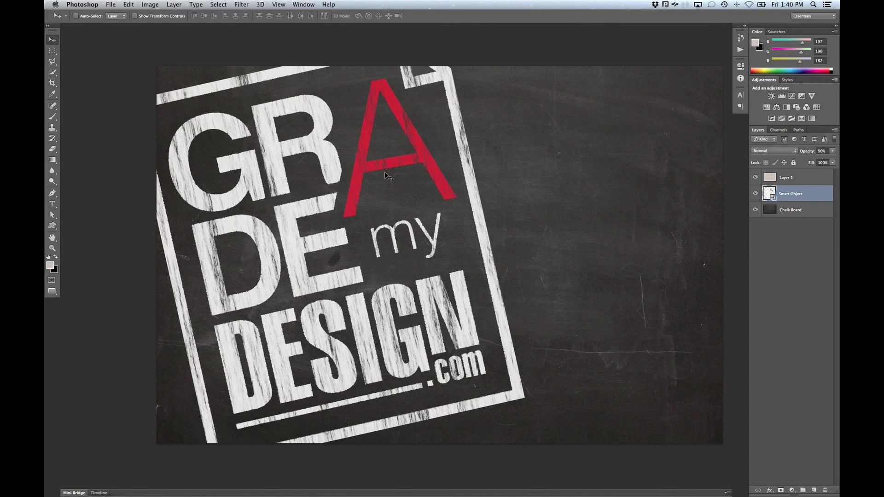
# Scale the tilted logo down to fit within the chalkboard and move it to the right half of the canvas.
pyautogui.press('super+t')
pyautogui.moveTo(443, 32); pyautogui.dragTo(408, 103)
pyautogui.press('Return')
pyautogui.moveTo(359, 233); pyautogui.dragTo(577, 246)
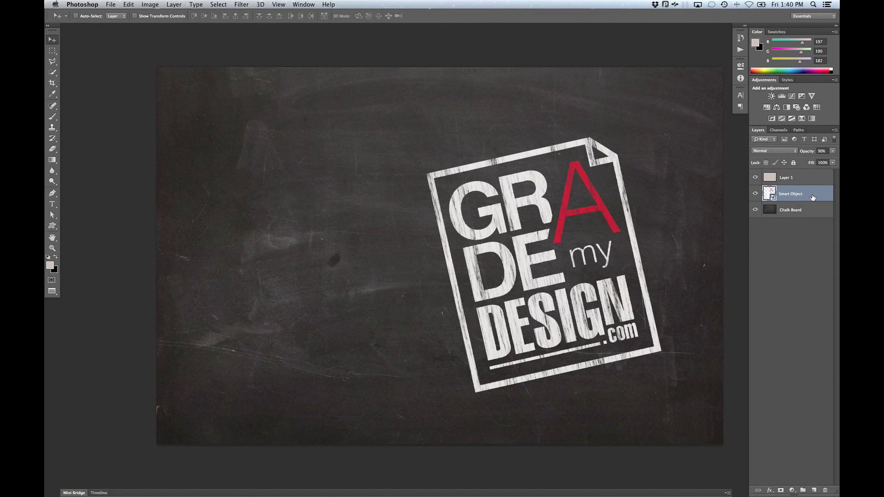
# Center the logo horizontally and vertically on the whole canvas, then remove the selection.
pyautogui.press('super+a')
pyautogui.click(235, 16)
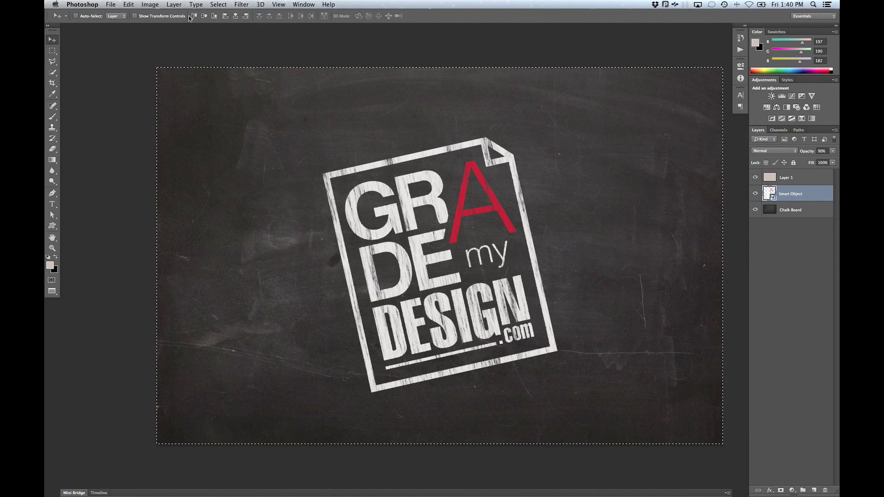
pyautogui.click(204, 15)
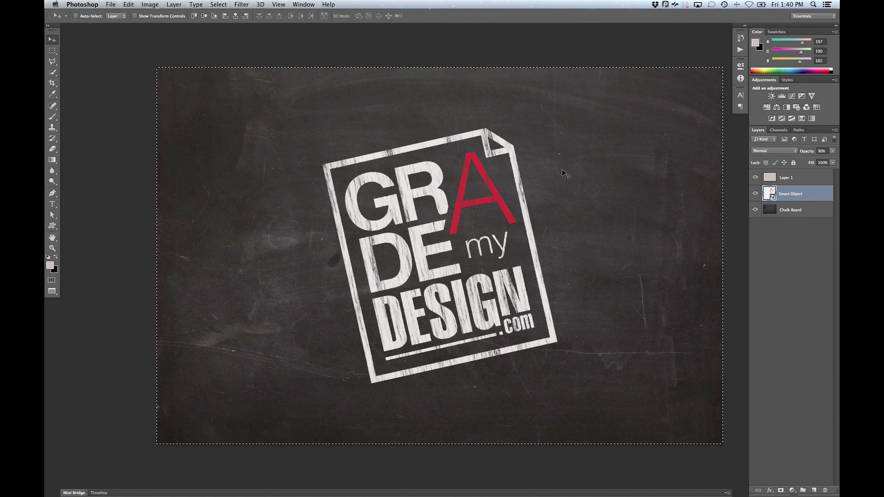
pyautogui.press('m')
pyautogui.press('super+d')
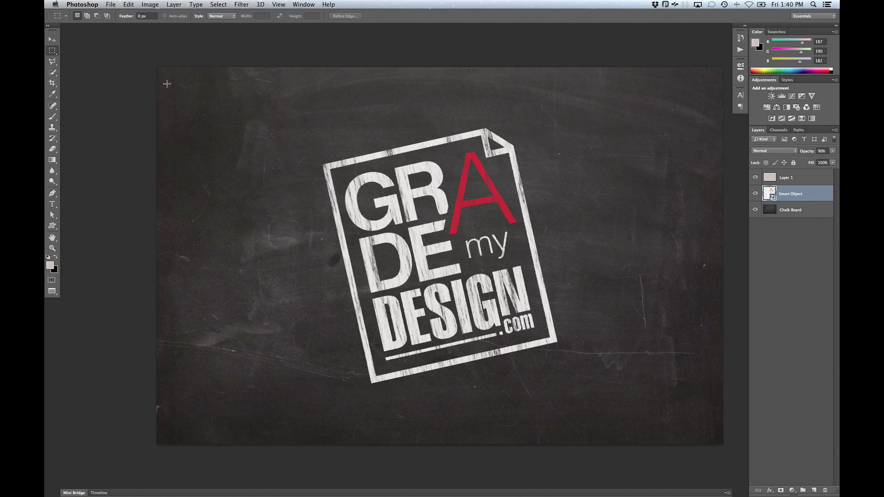